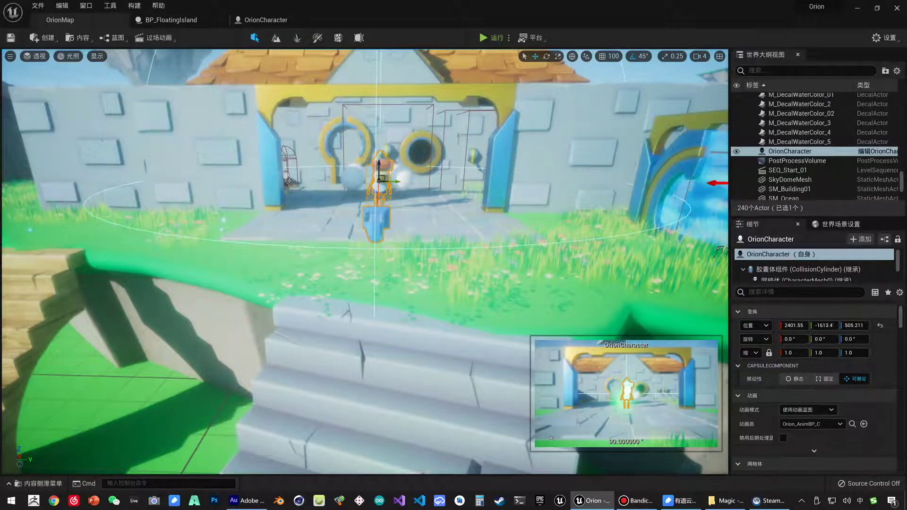
- Select the blue BP_TransGate portal beside the house and frame it in the viewport
key(f)
scroll(347, 288, down, 5)
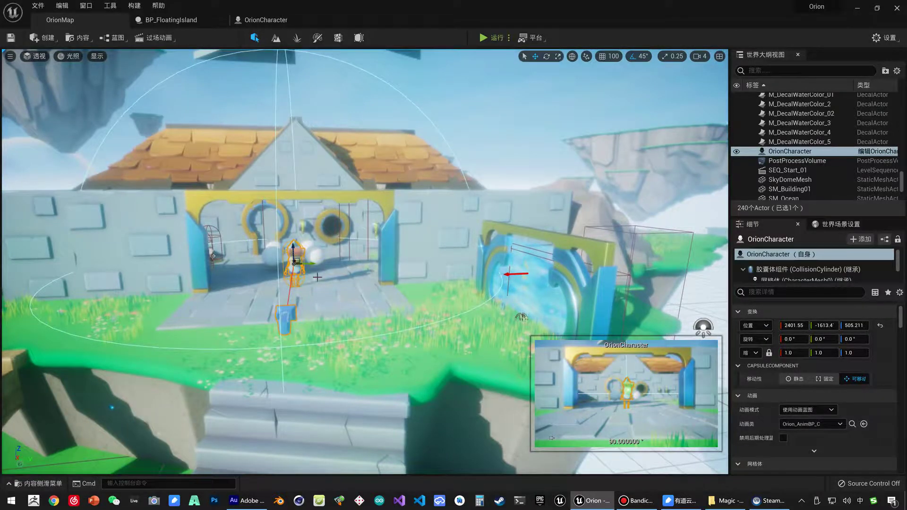
mouse_move(317, 278)
mouse_down()
mouse_move(289, 237)
mouse_move(297, 269)
mouse_up()
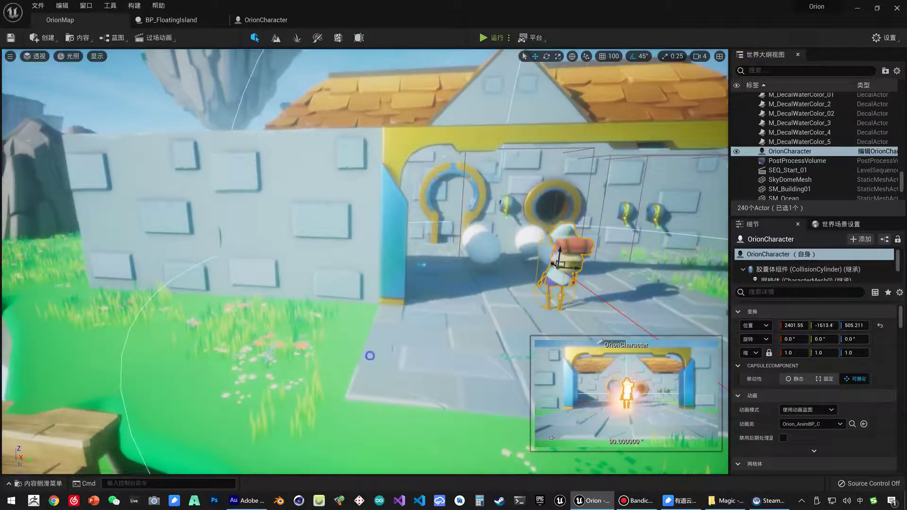
drag(370, 356, 636, 231)
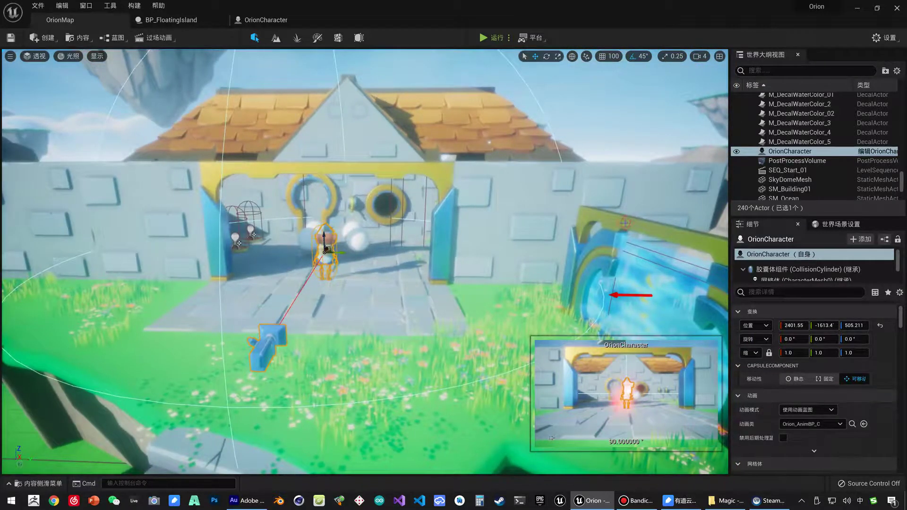
click(636, 231)
key(f)
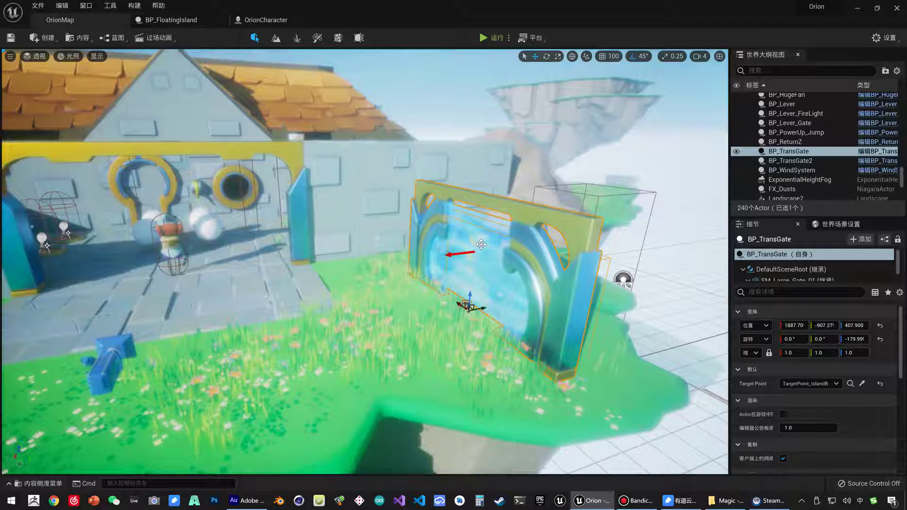
key(ctrl+space)
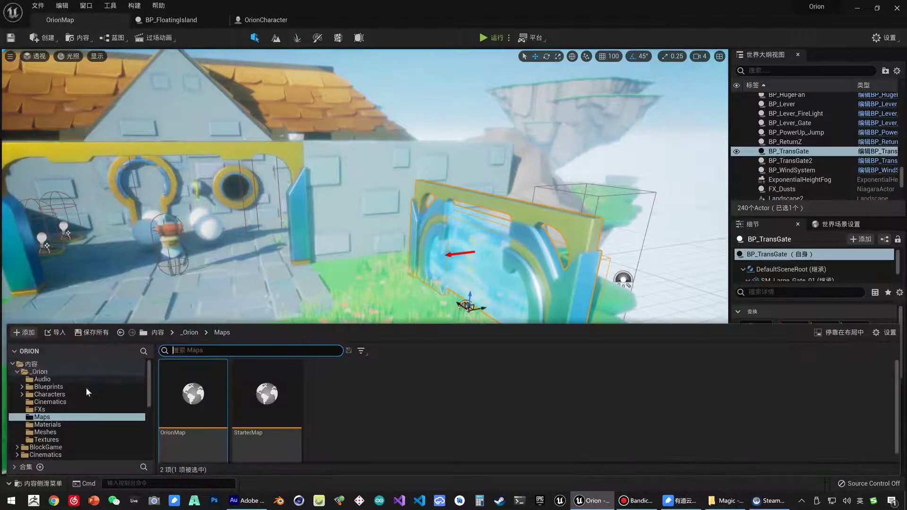
- Duplicate BP_TransGate in Blueprints/Gates and rename the copy BP_LevelGate
click(22, 387)
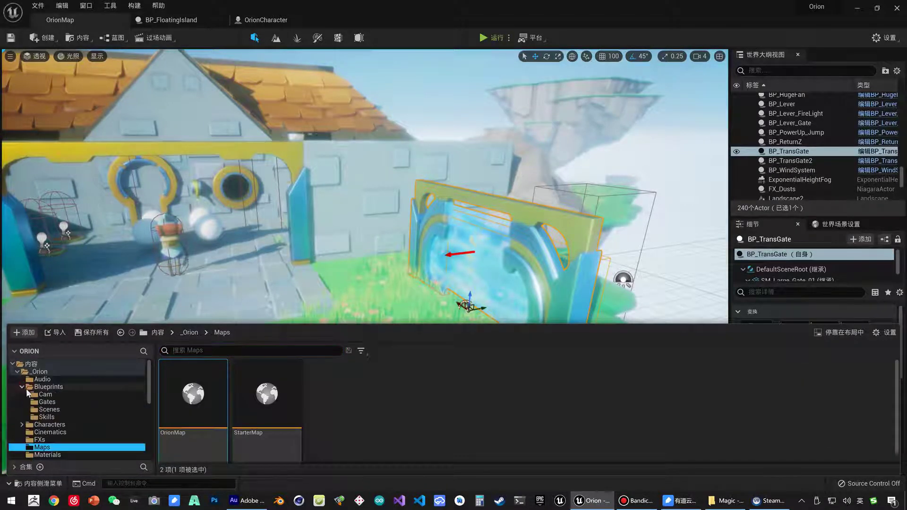
click(57, 402)
click(518, 420)
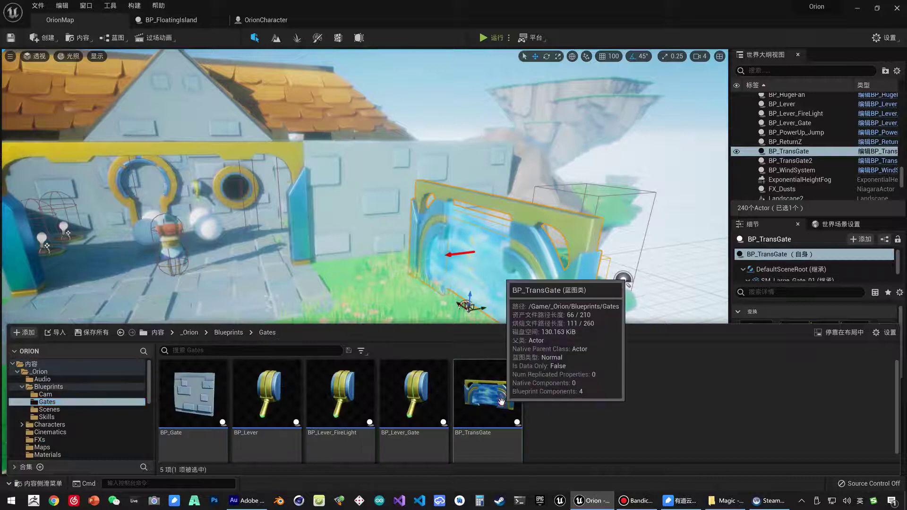
key(ctrl+d)
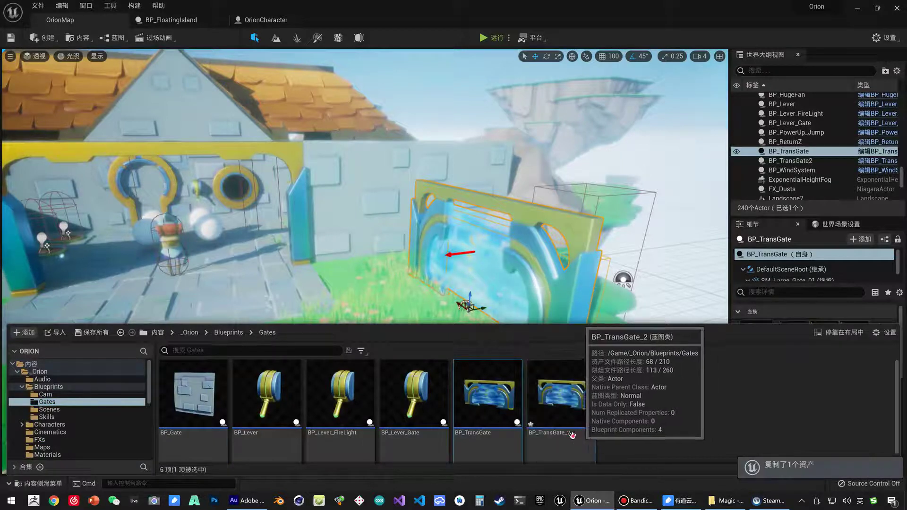
drag(541, 435, 592, 433)
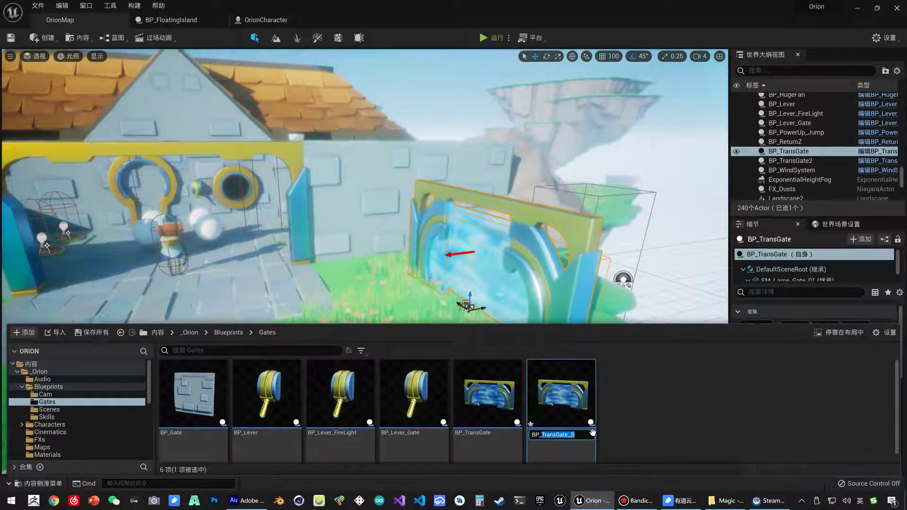
text(Lev)
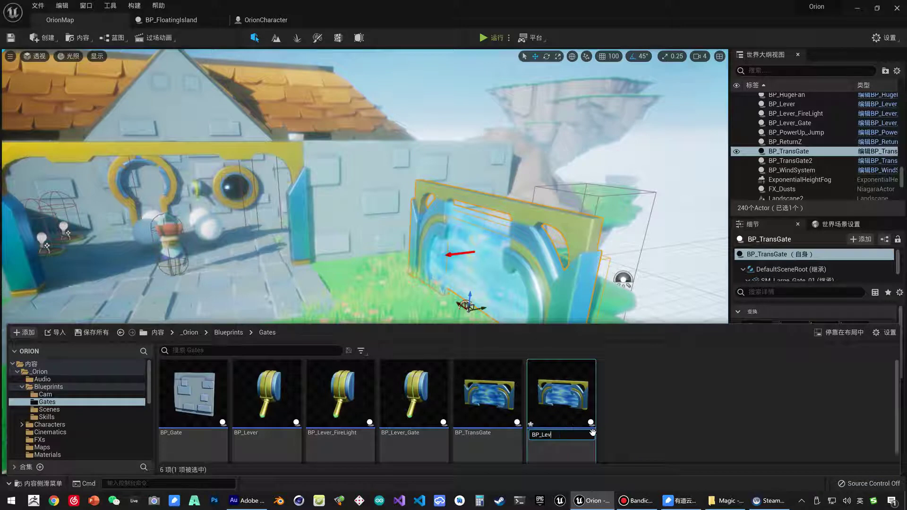
text(elGate)
key(Return)
- Delete the three nodes after BP_LevelGate's Box overlap event and compile the blueprint
double_click(271, 410)
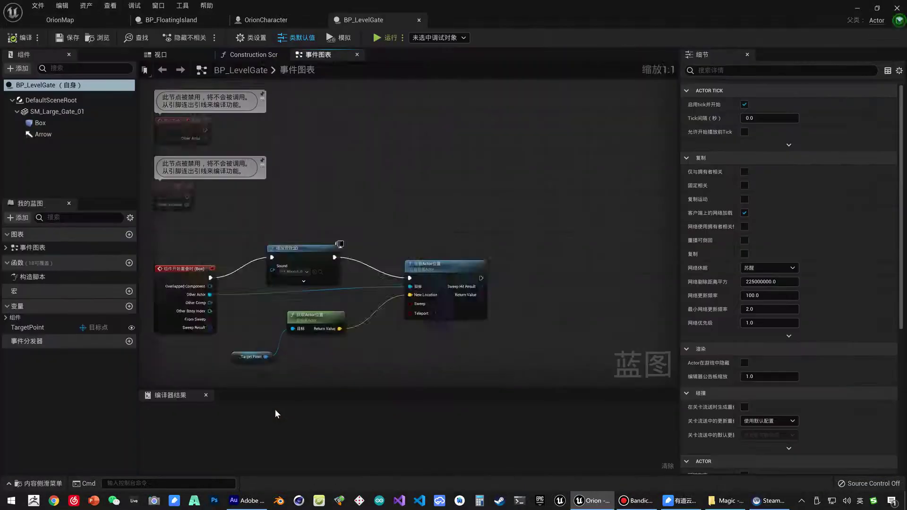
drag(343, 215, 587, 348)
key(Delete)
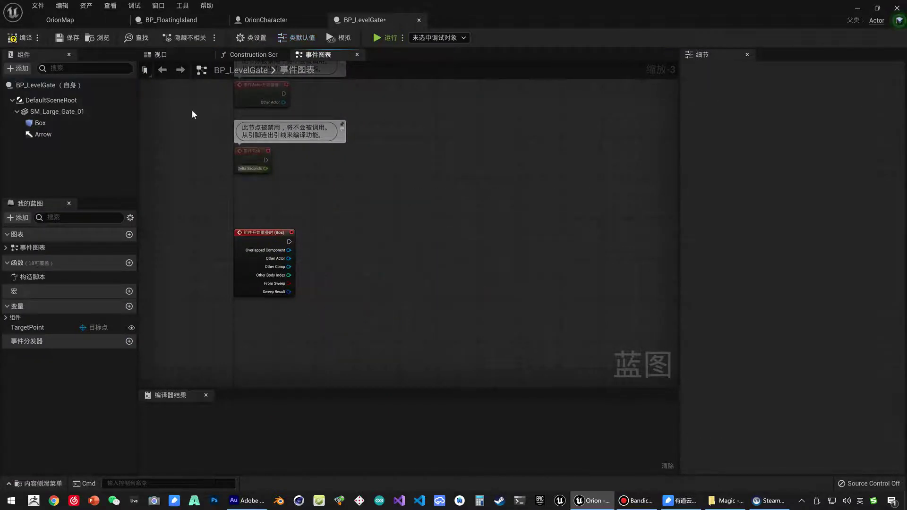
click(21, 39)
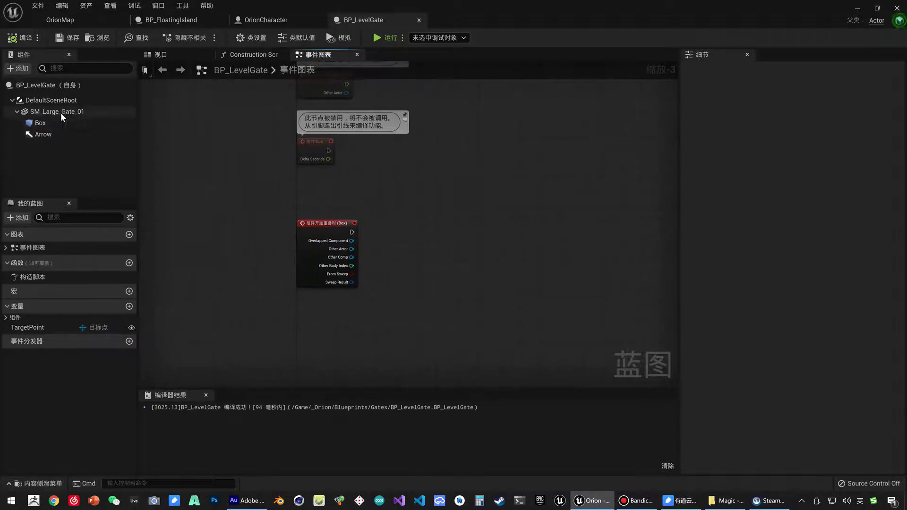
click(46, 126)
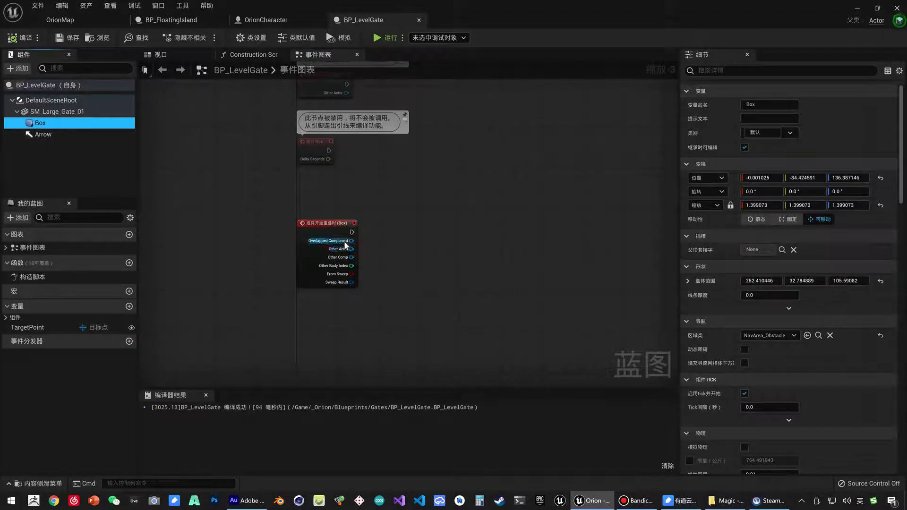
scroll(353, 241, up, 3)
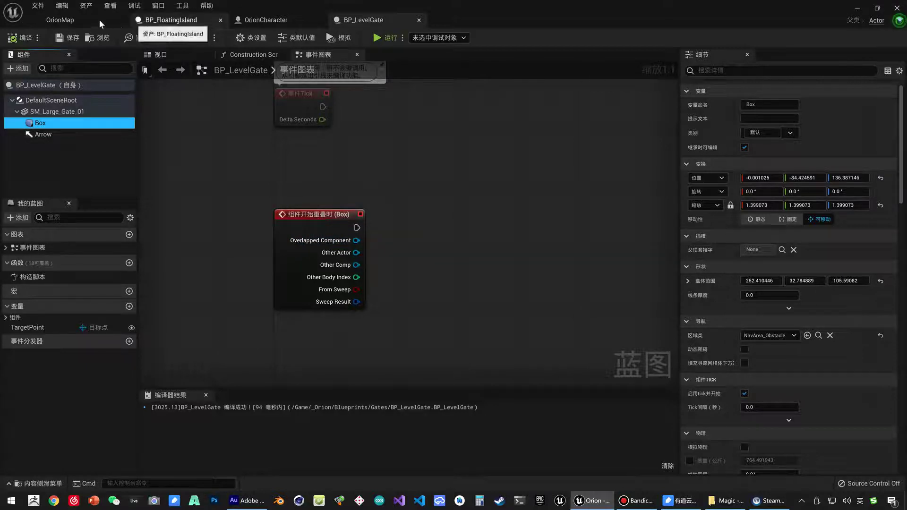
click(82, 23)
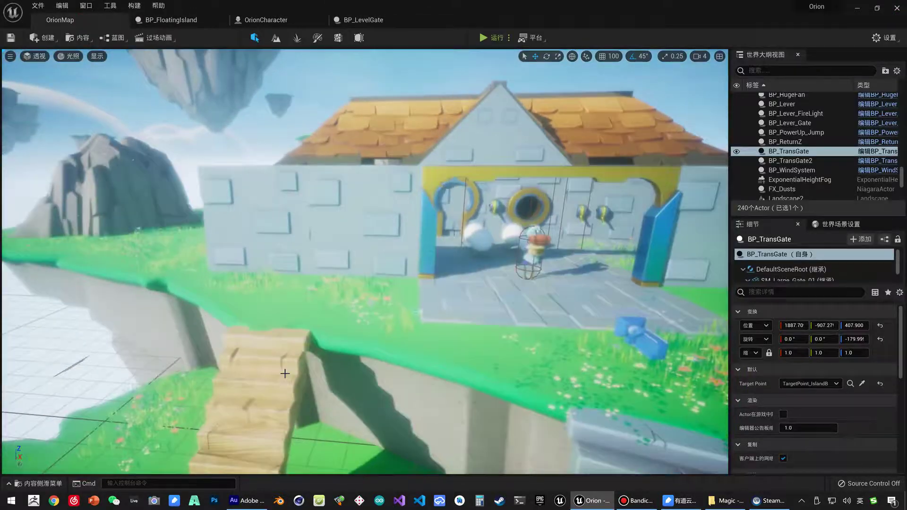
- Drag a BP_LevelGate into OrionMap and save the level
key(ctrl+space)
drag(265, 388, 346, 301)
key(f)
key(ctrl+s)
- Move the gate onto the lower ground beside the stairs and snap it down with End
scroll(293, 241, down, 5)
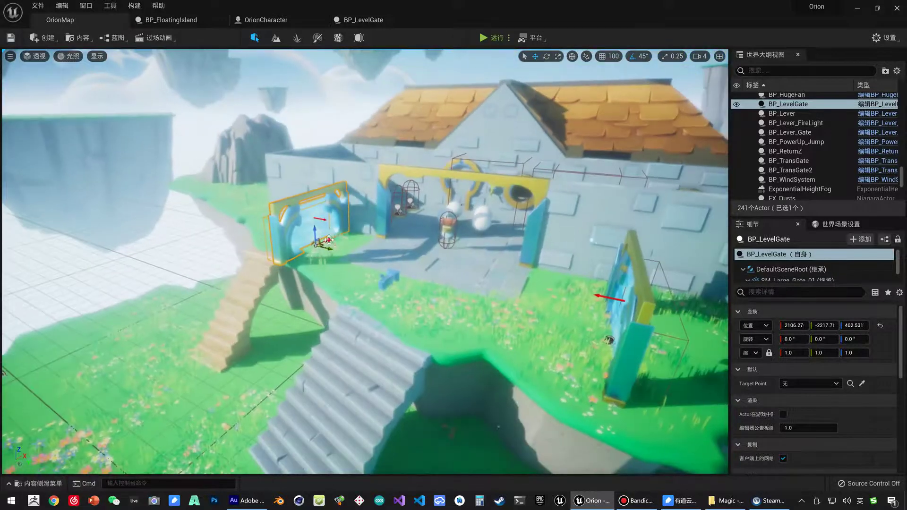
drag(329, 239, 105, 402)
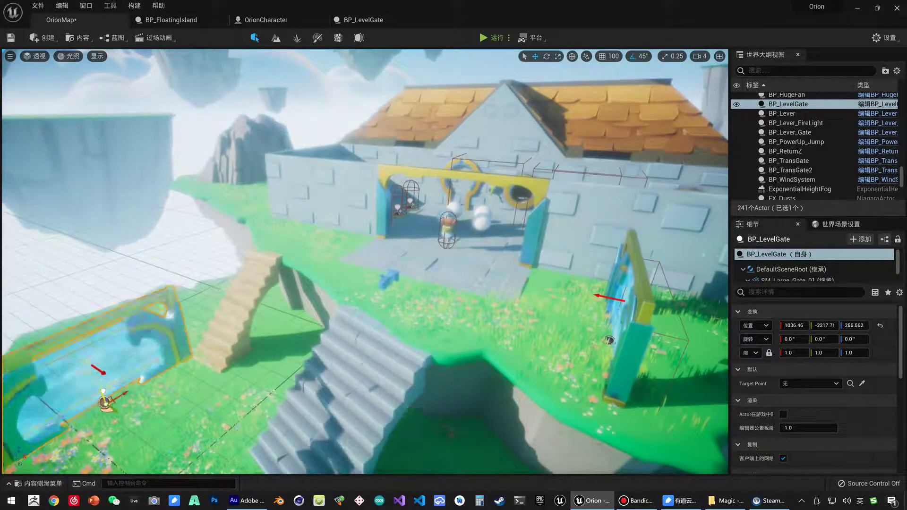
key(End)
scroll(364, 262, down, 3)
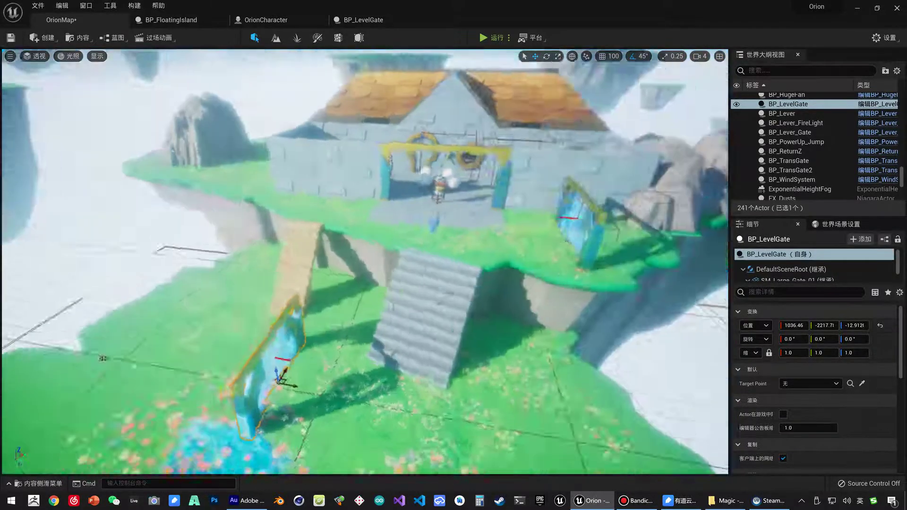
key(f)
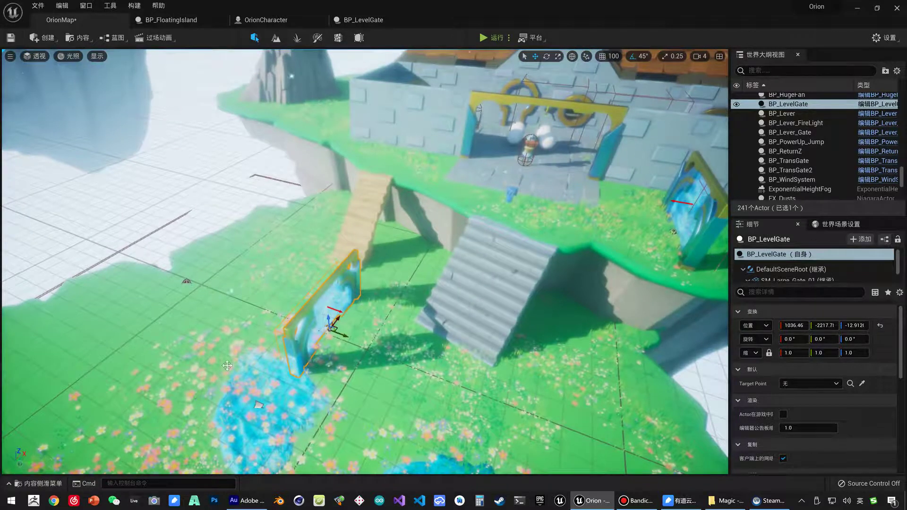
click(38, 484)
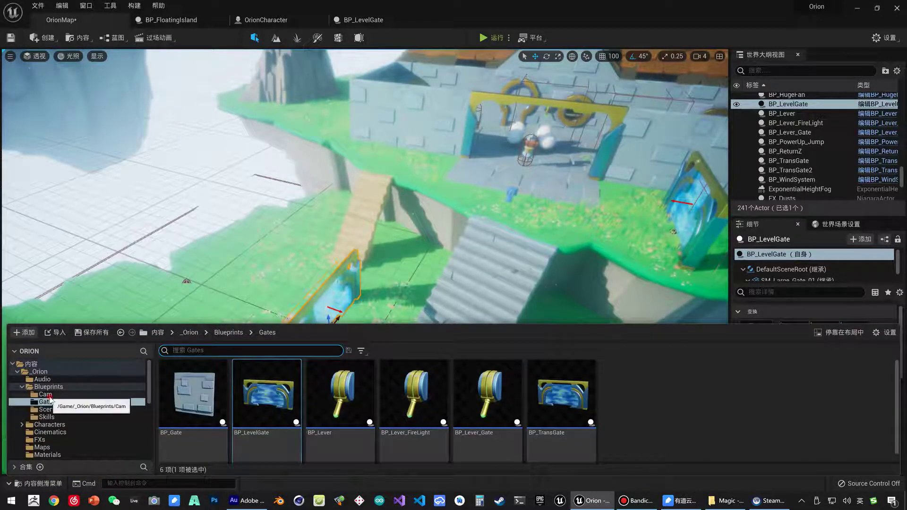
- Create a new level from the TimeOfDay template, saving OrionMap when prompted
click(48, 387)
scroll(54, 433, down, 1)
click(48, 432)
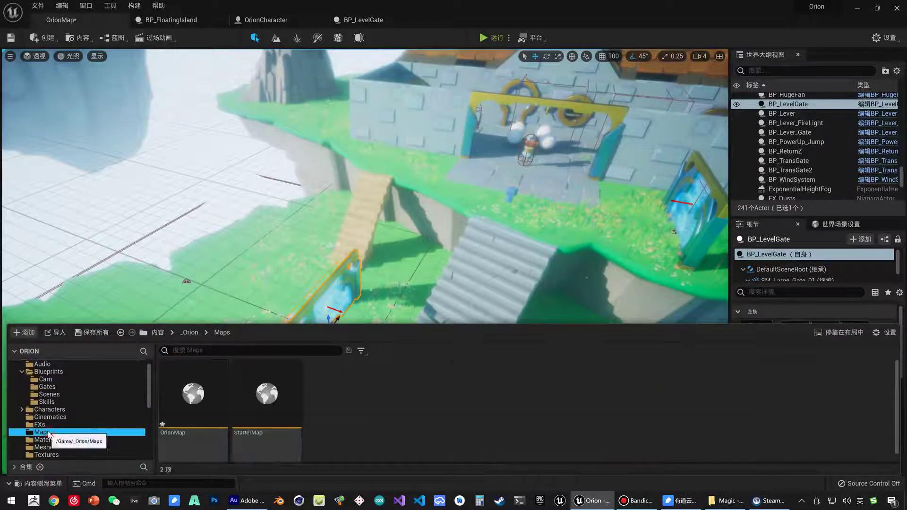
click(205, 397)
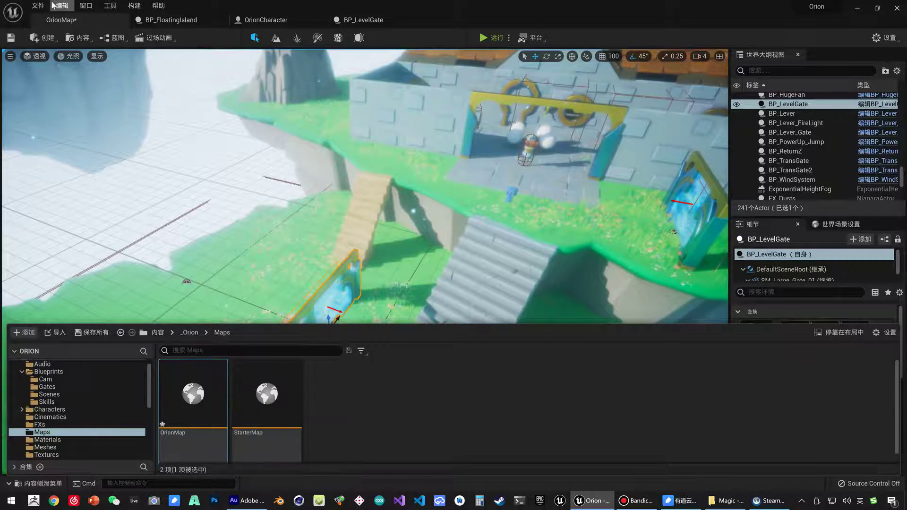
click(38, 6)
click(77, 33)
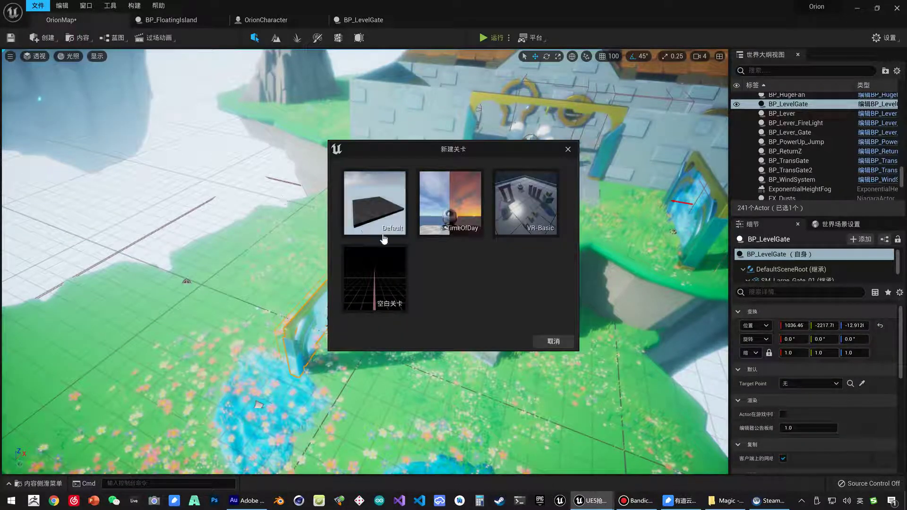
click(452, 228)
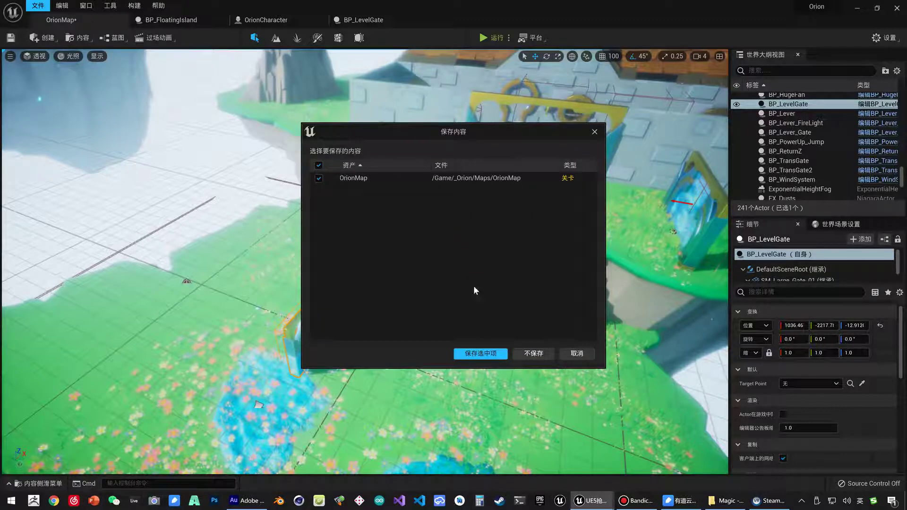
click(487, 354)
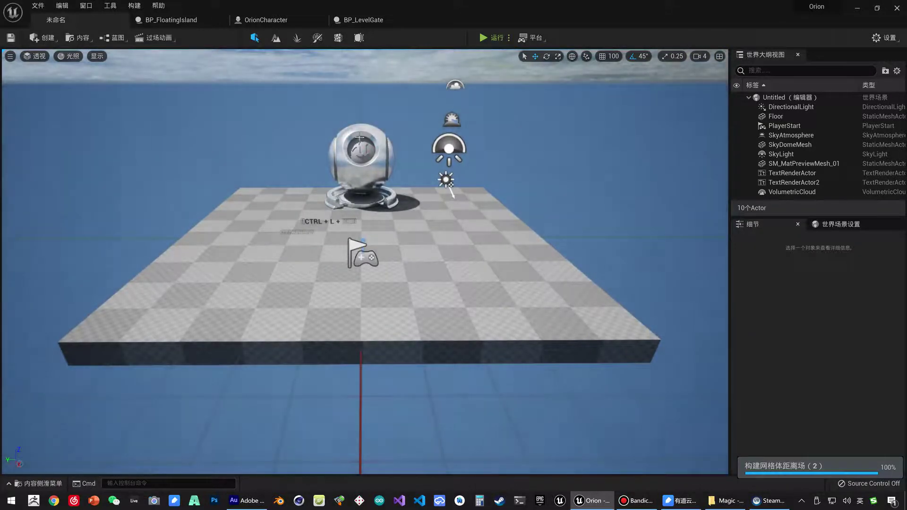
- Place an SM_FloatingIsland_L mesh from Environment/Islands into the new level
right_drag(359, 260, 378, 288)
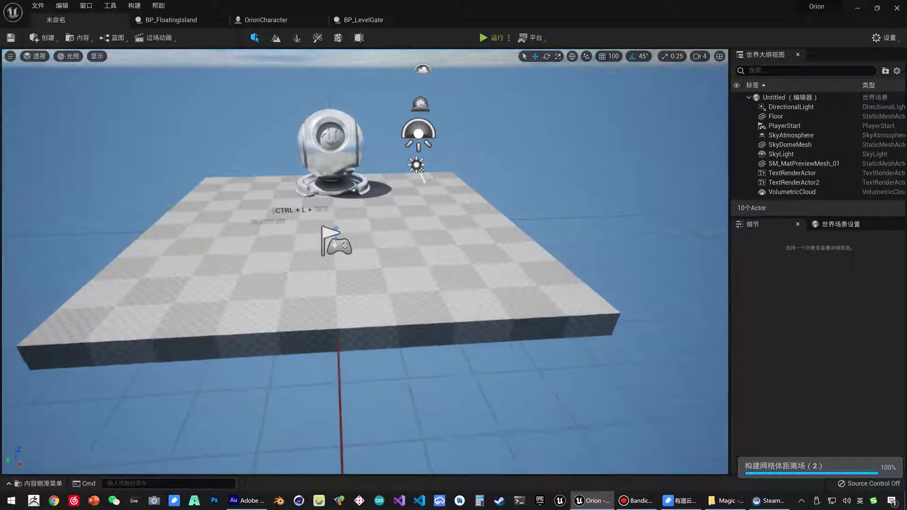
scroll(105, 392, down, 5)
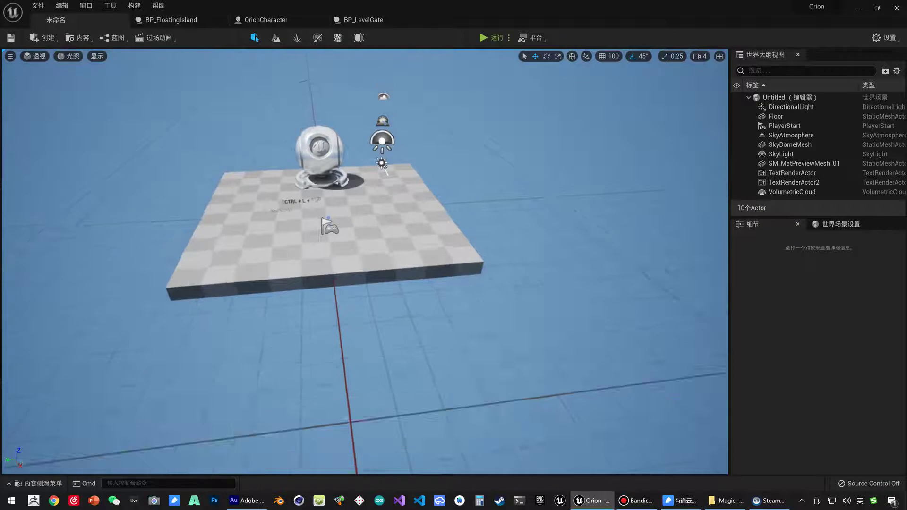
scroll(105, 392, down, 3)
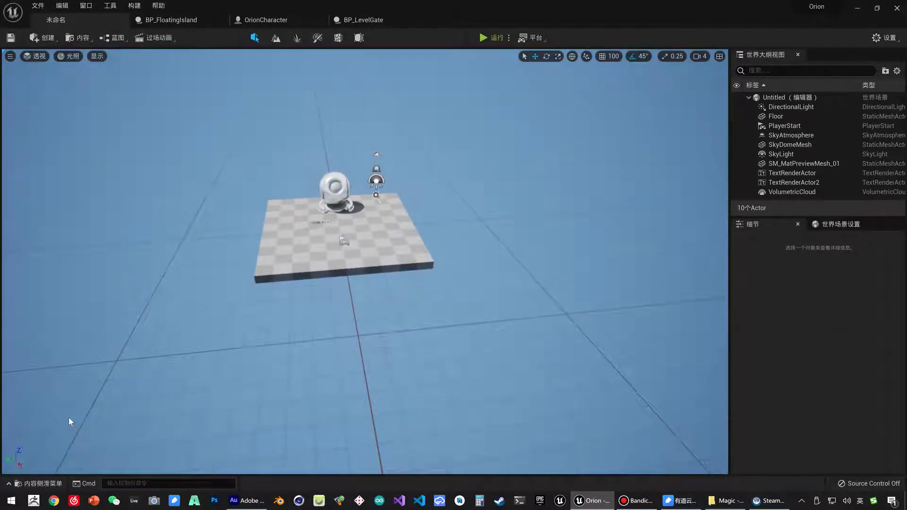
key(ctrl+space)
scroll(56, 433, down, 4)
click(17, 380)
click(21, 387)
click(27, 417)
scroll(65, 418, down, 2)
click(53, 410)
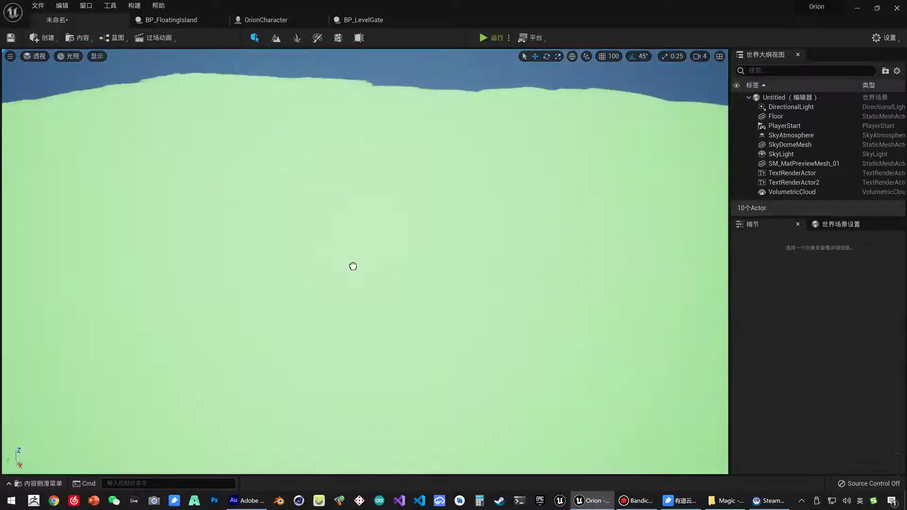
mouse_move(475, 250)
mouse_down()
mouse_move(338, 268)
mouse_move(709, 293)
mouse_up()
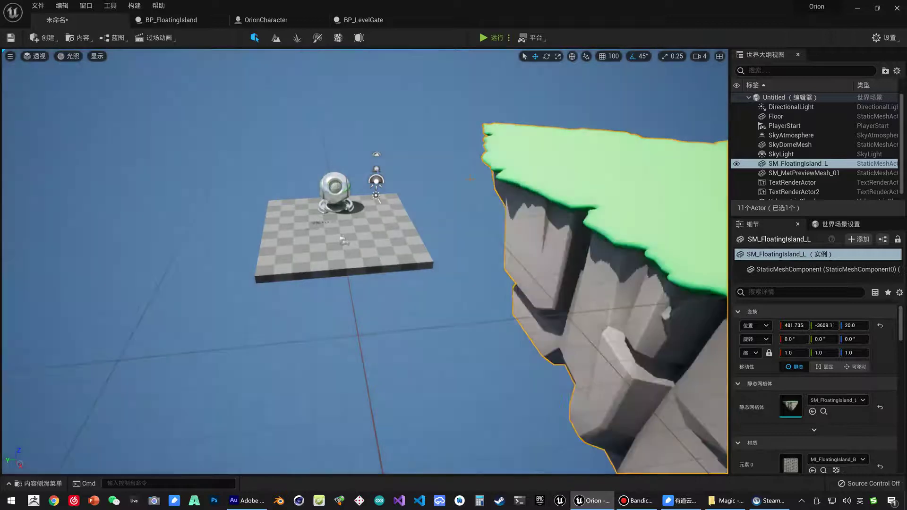
key(f)
key(ctrl+z)
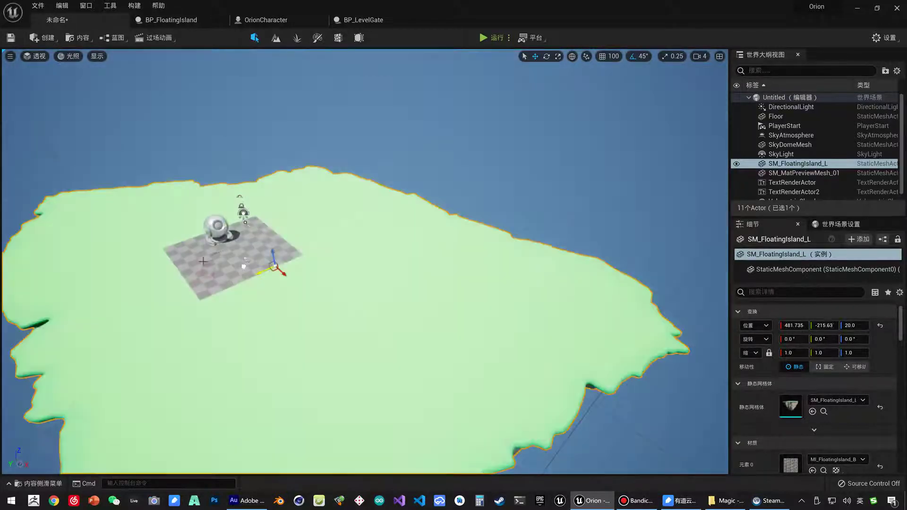
- Delete the Floor and the SM_MatPreviewMesh_01 preview sphere
click(245, 259)
key(Delete)
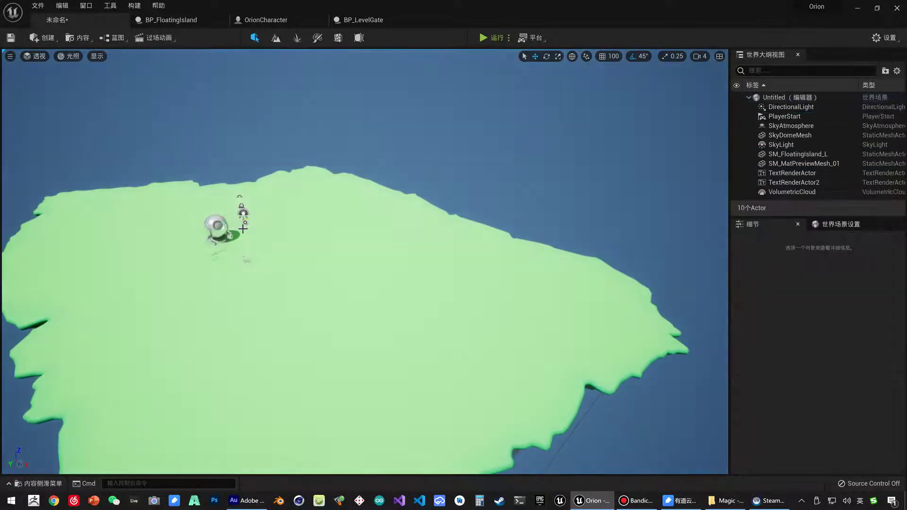
click(215, 227)
key(Delete)
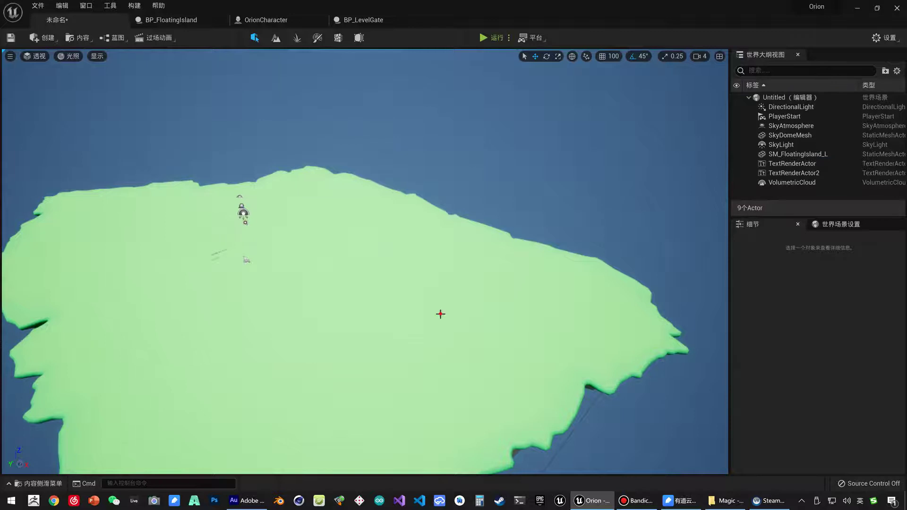
scroll(446, 318, down, 2)
click(409, 324)
key(f)
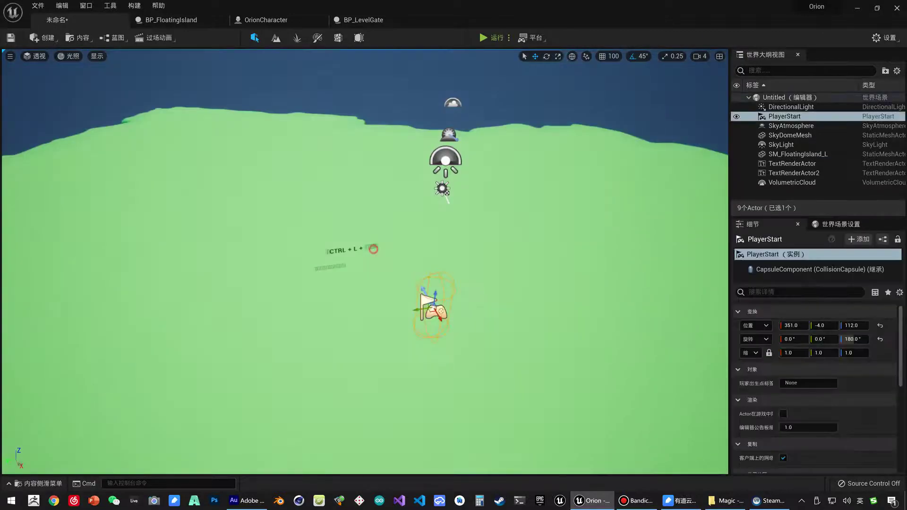
right_click(373, 249)
click(358, 248)
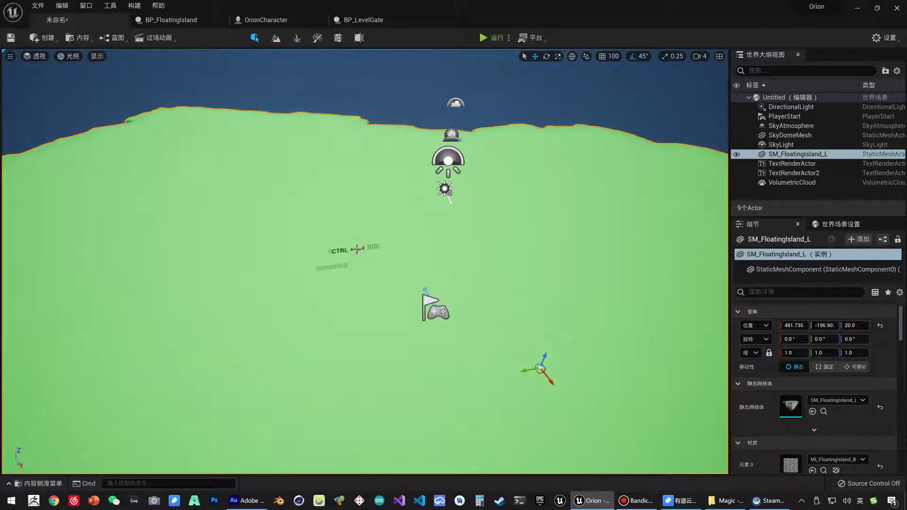
- Remove both TextRenderActors and select the PlayerStart
click(334, 267)
key(ctrl+z)
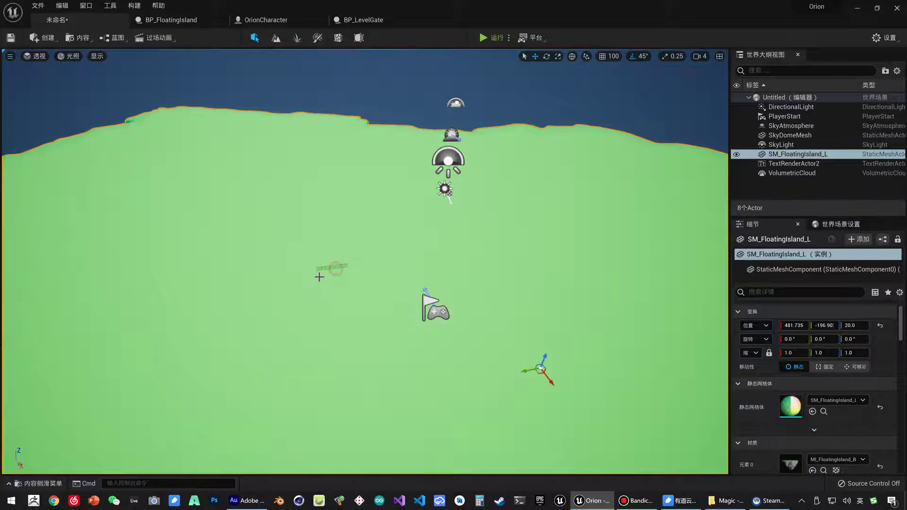
scroll(289, 273, up, 3)
scroll(289, 273, up, 3)
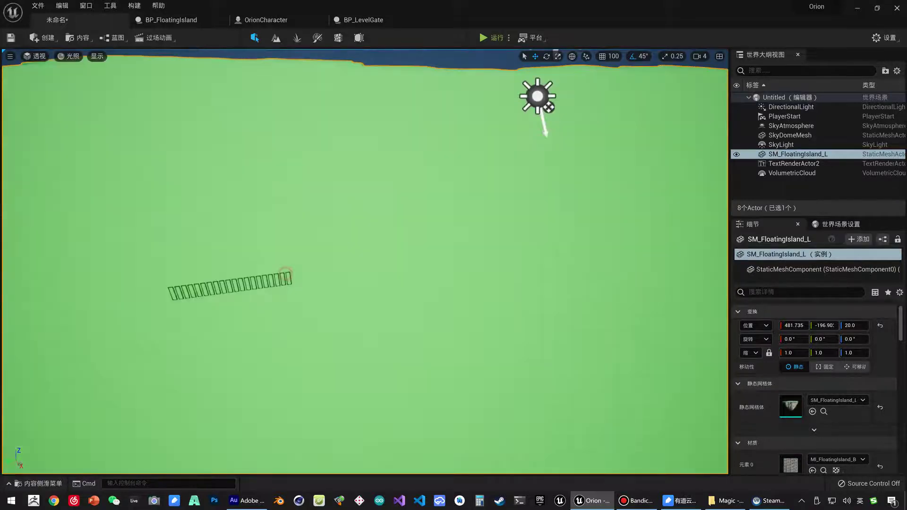
click(281, 275)
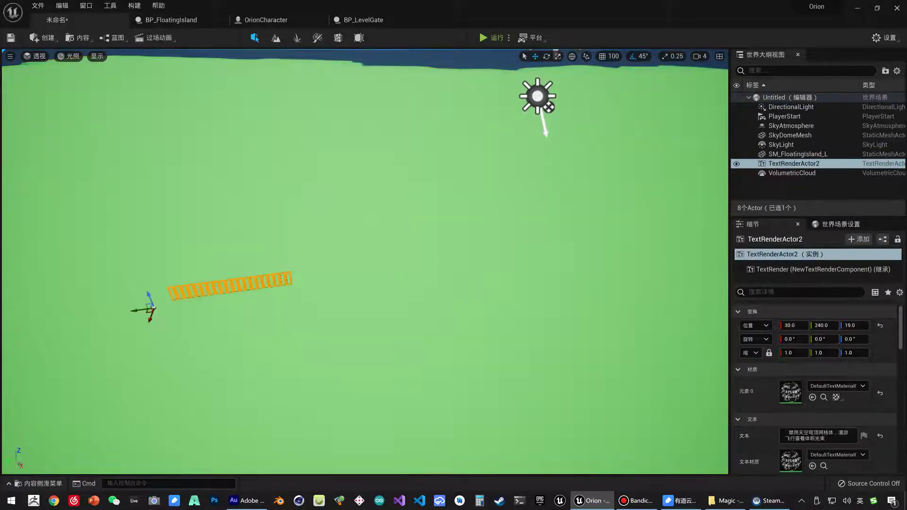
key(Delete)
scroll(397, 281, down, 3)
scroll(407, 282, down, 5)
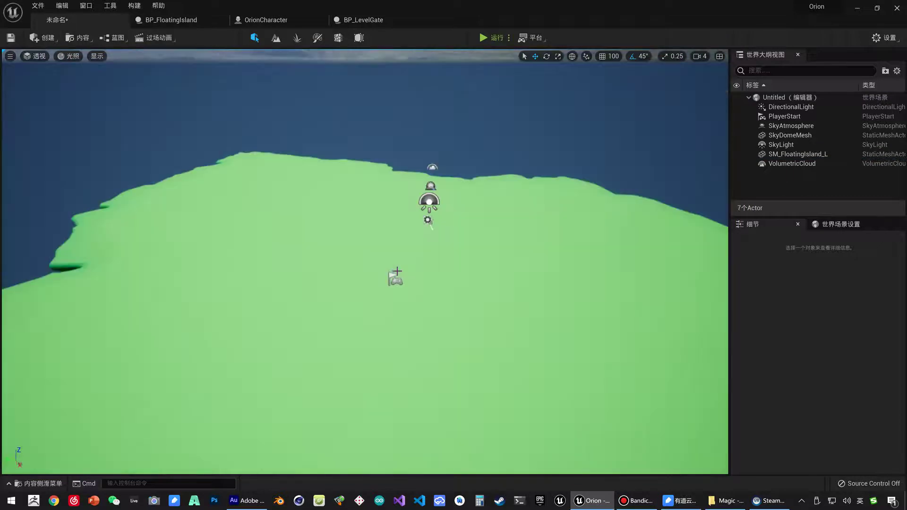
click(396, 277)
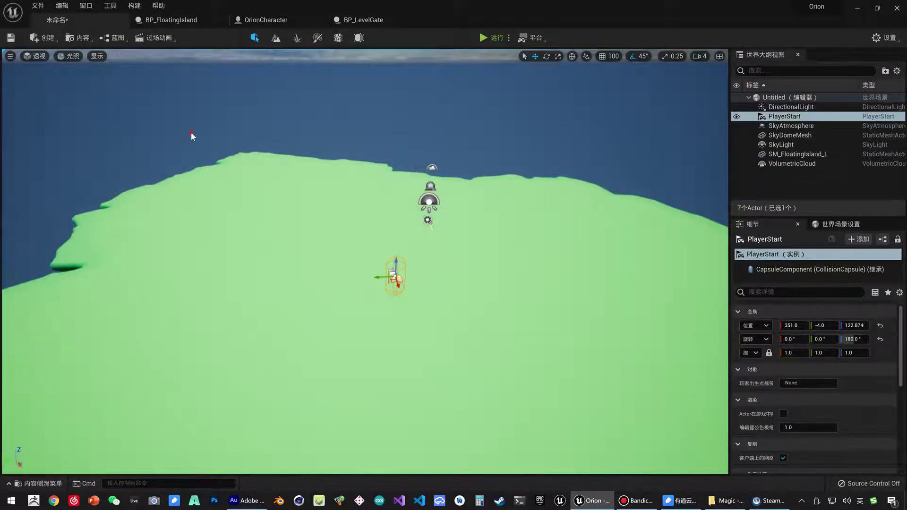
- Save the level as Level02
key(ctrl+s)
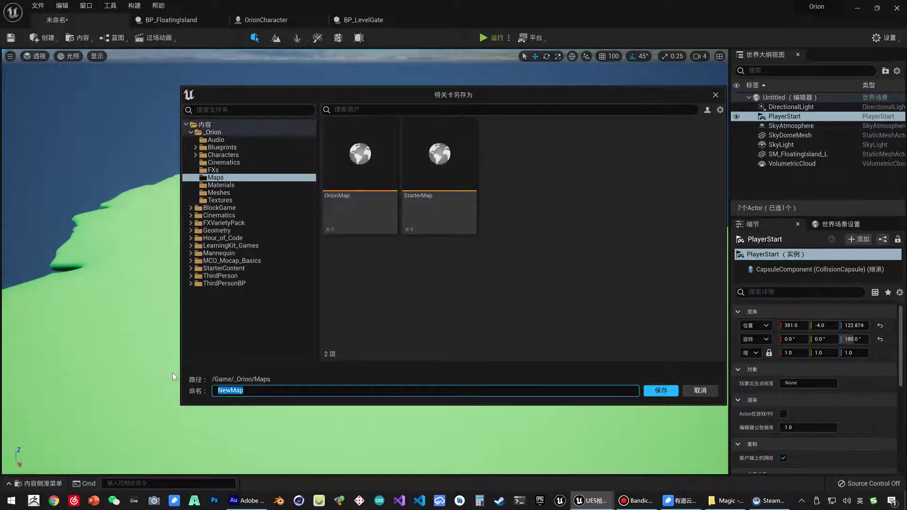
text(Le)
text(vel)
text(02)
key(Return)
click(122, 427)
key(ctrl+space)
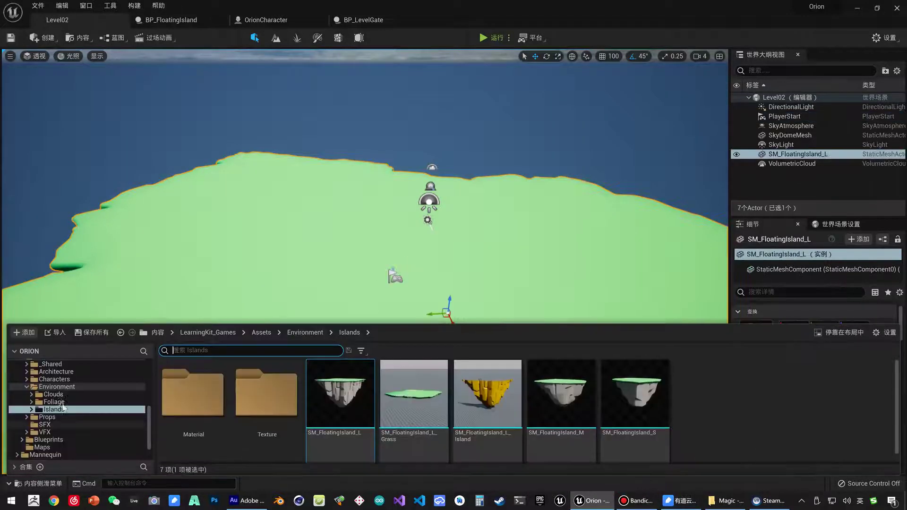
- Open the _Orion/Maps folder and select the Level02 asset
scroll(62, 402, down, 5)
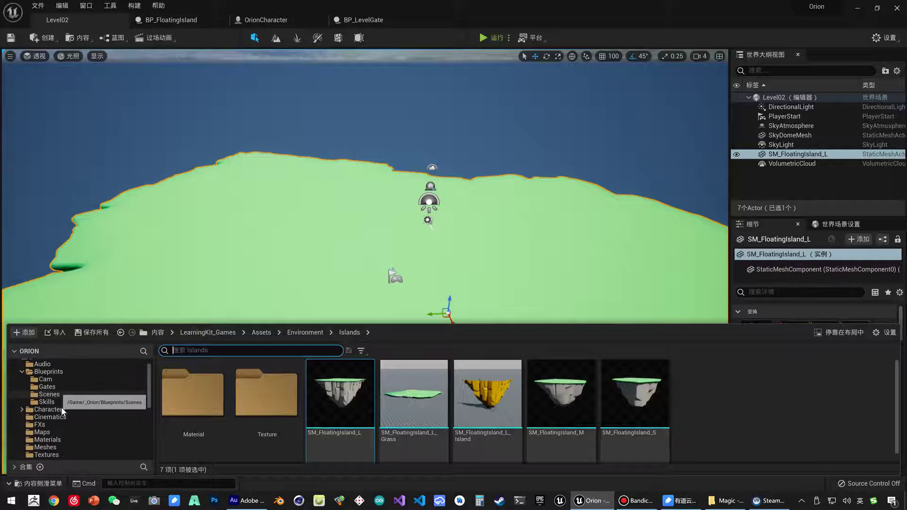
scroll(47, 388, up, 2)
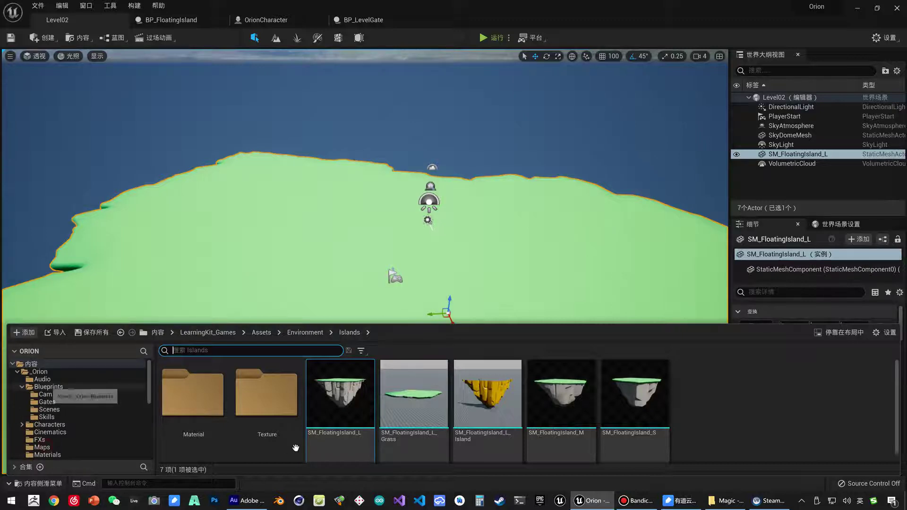
click(42, 447)
click(263, 393)
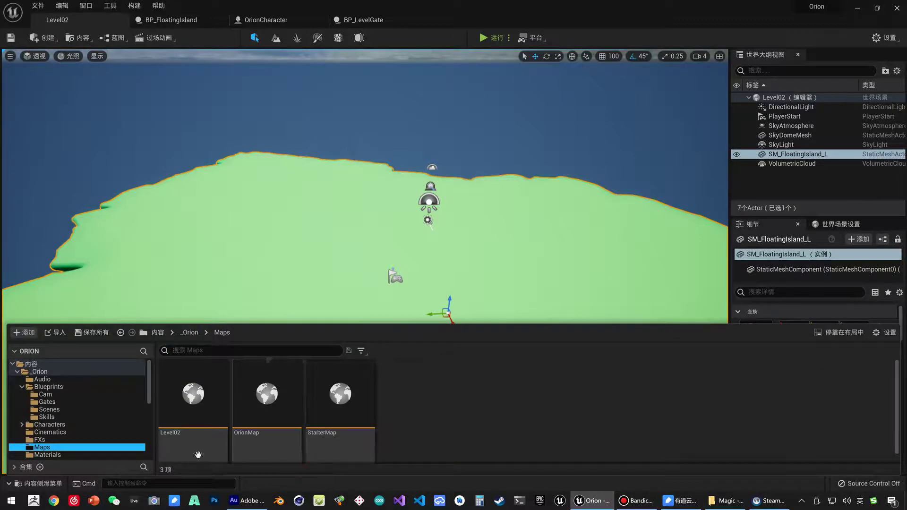
key(Left)
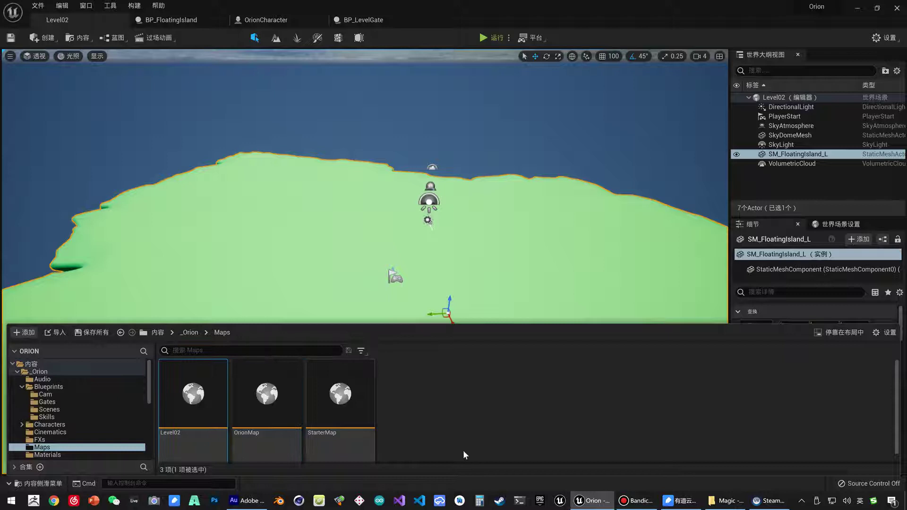
- Rename Level02 to Orion02Map
key(F2)
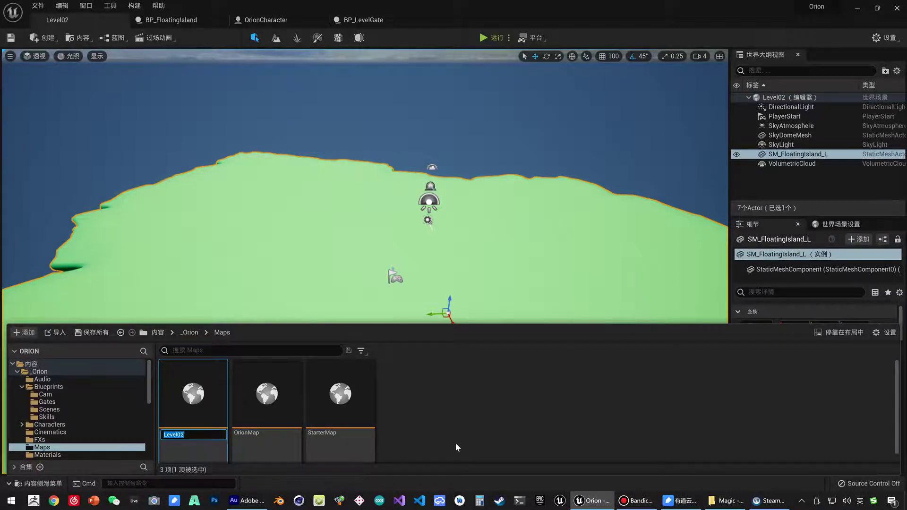
text(Orion02Map)
key(Return)
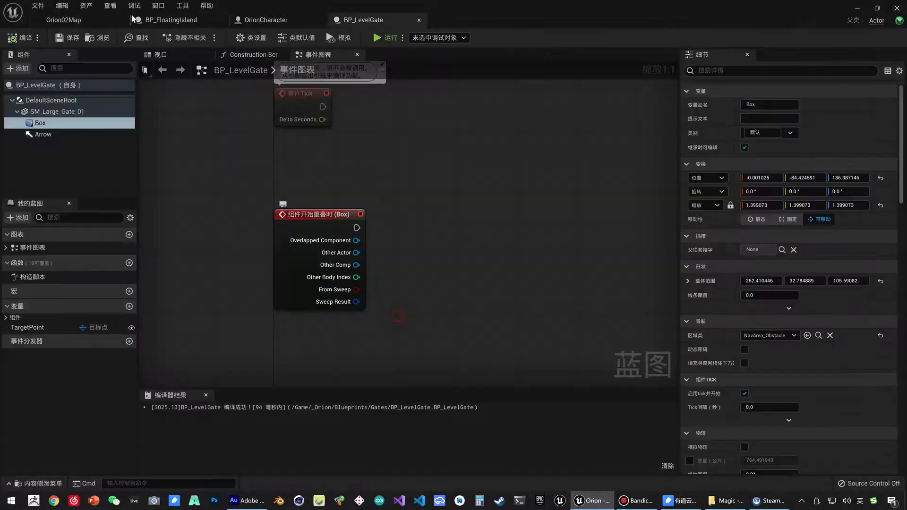
- Load the OrionMap level again from the content drawer
click(190, 257)
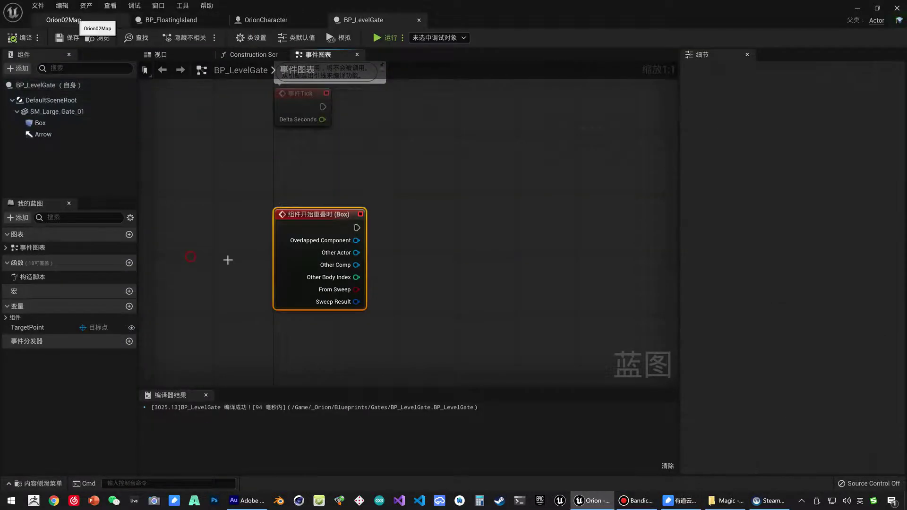
click(76, 20)
key(ctrl+space)
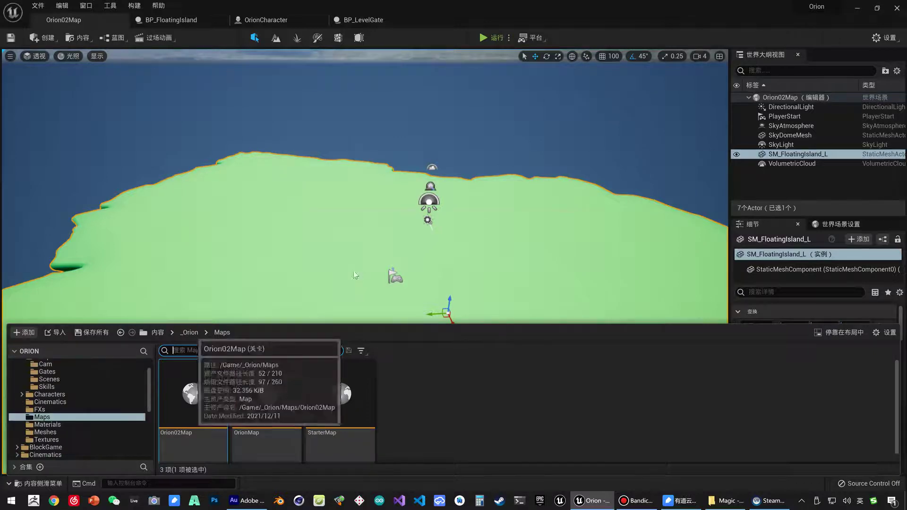
double_click(267, 395)
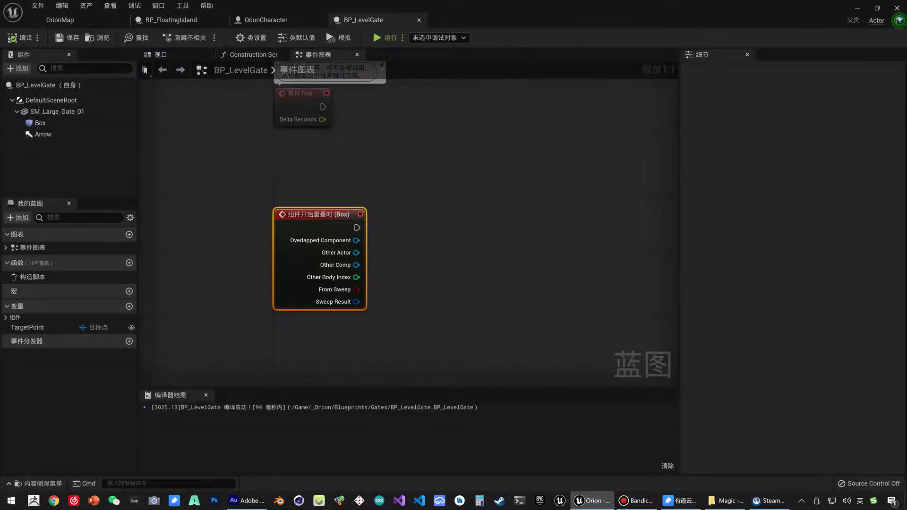
- Add an Open Level (by Name) node off the Box overlap event with Level Name Orion02Map
click(378, 226)
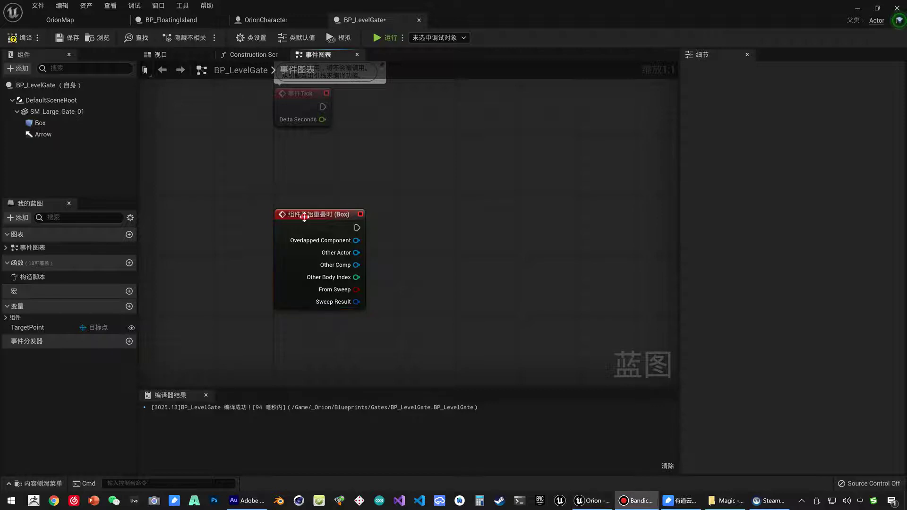
click(350, 227)
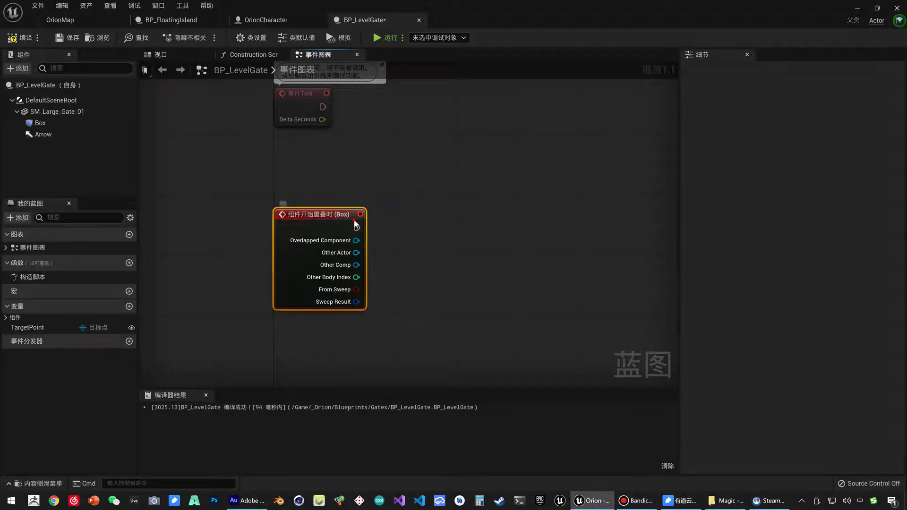
drag(356, 226, 407, 218)
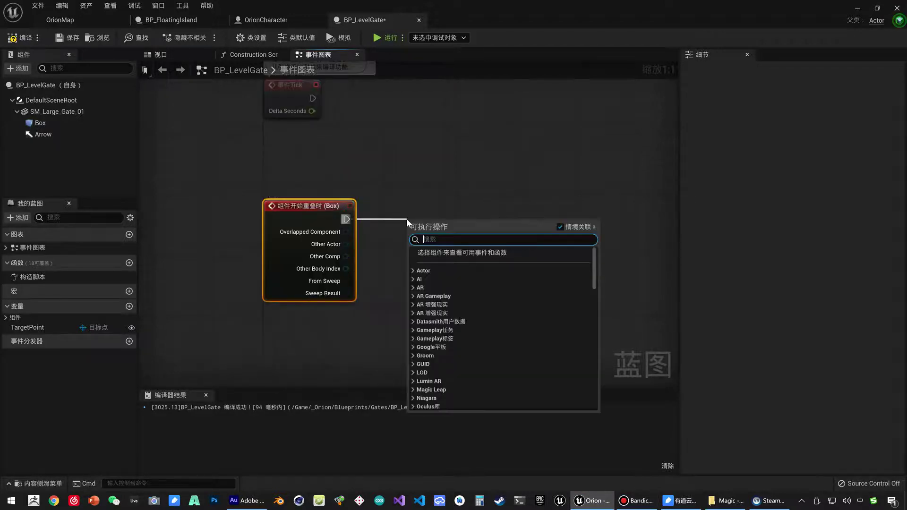
text(open level)
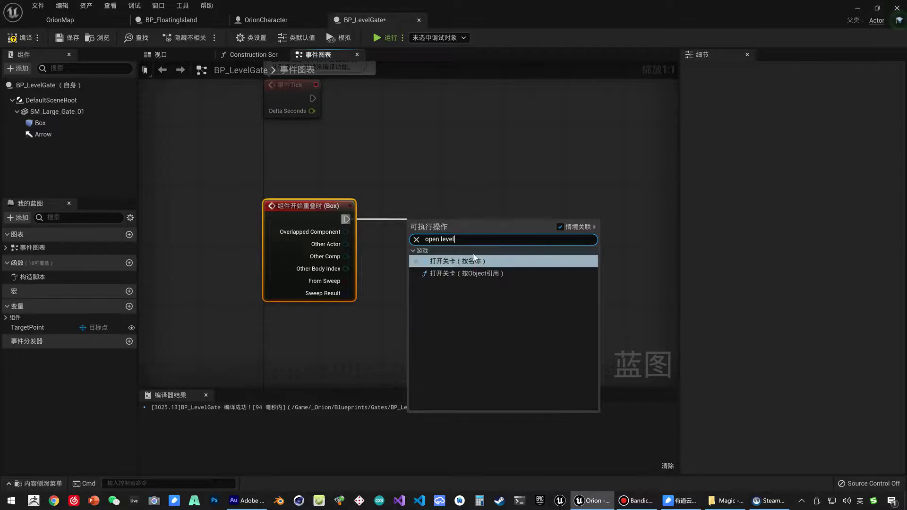
key(Return)
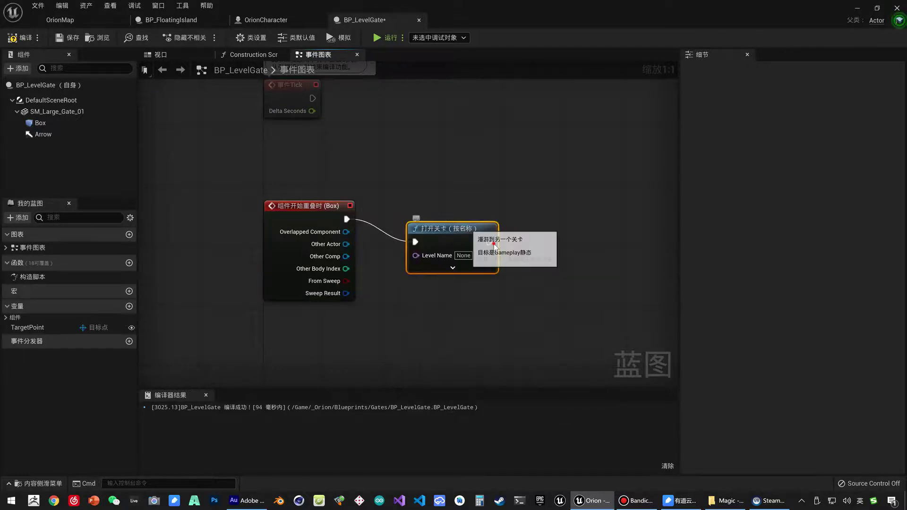
click(492, 245)
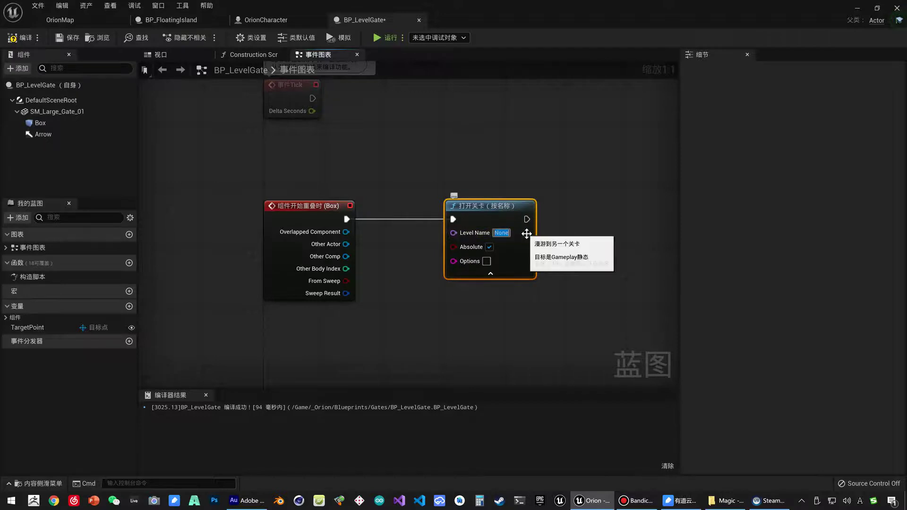
text(Orion)
text(02Map)
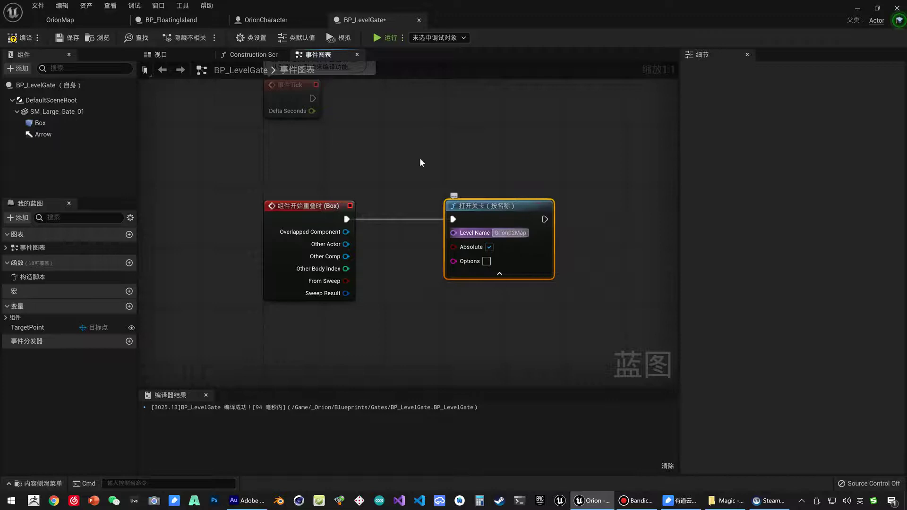
drag(492, 197, 515, 197)
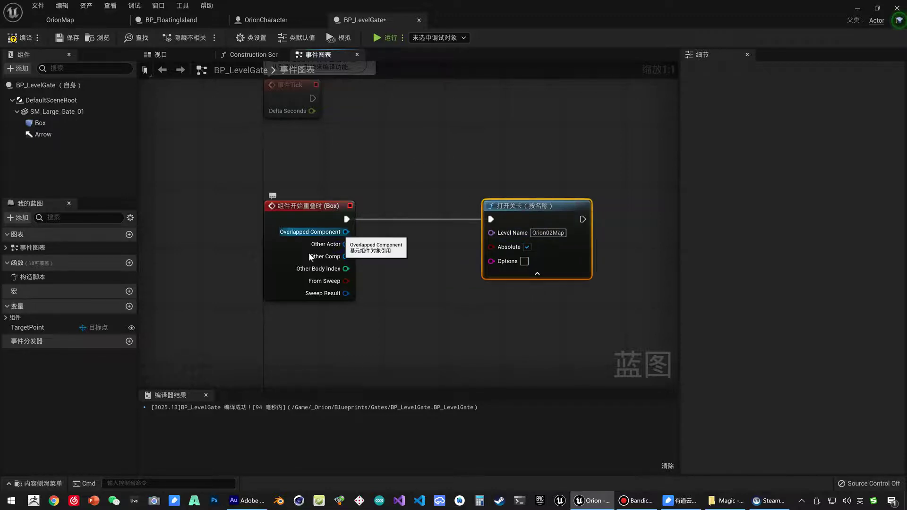
right_drag(322, 254, 274, 260)
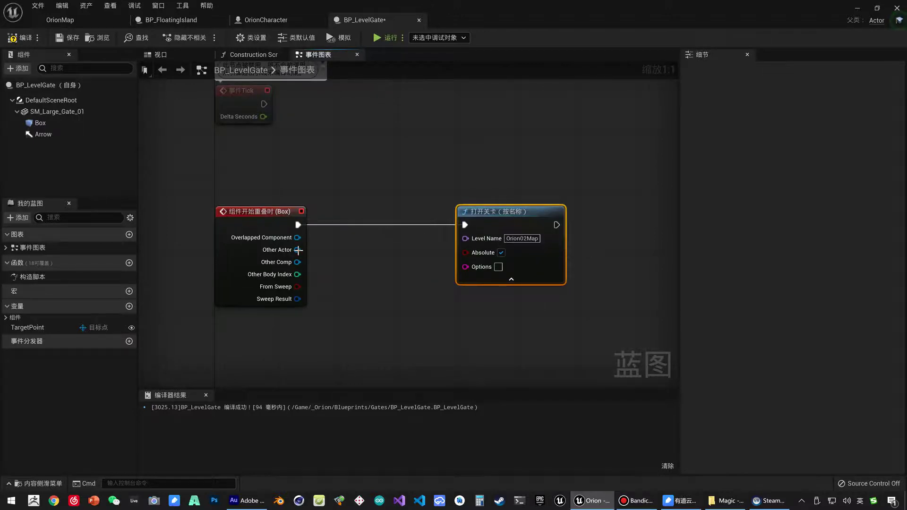
- Insert a Cast To OrionCharacter on Other Actor before Open Level, then compile and save
drag(297, 250, 336, 240)
text(ca)
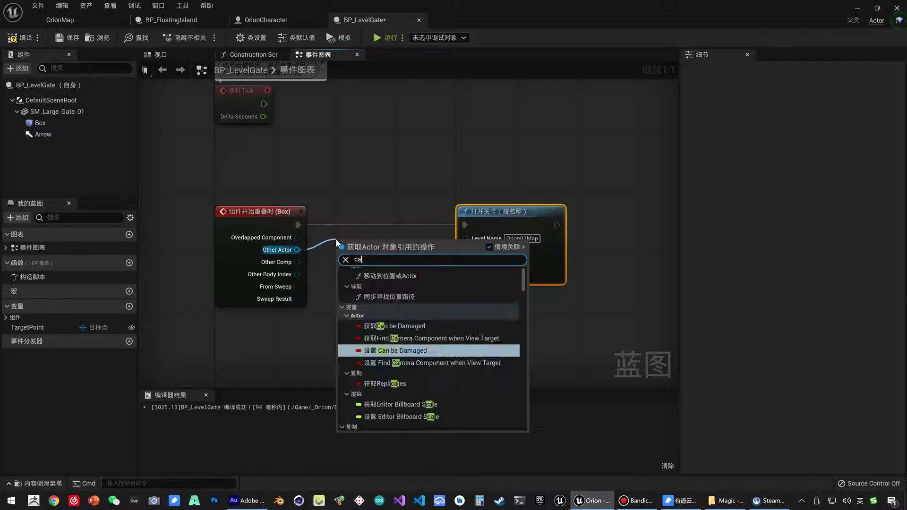
text(st orion)
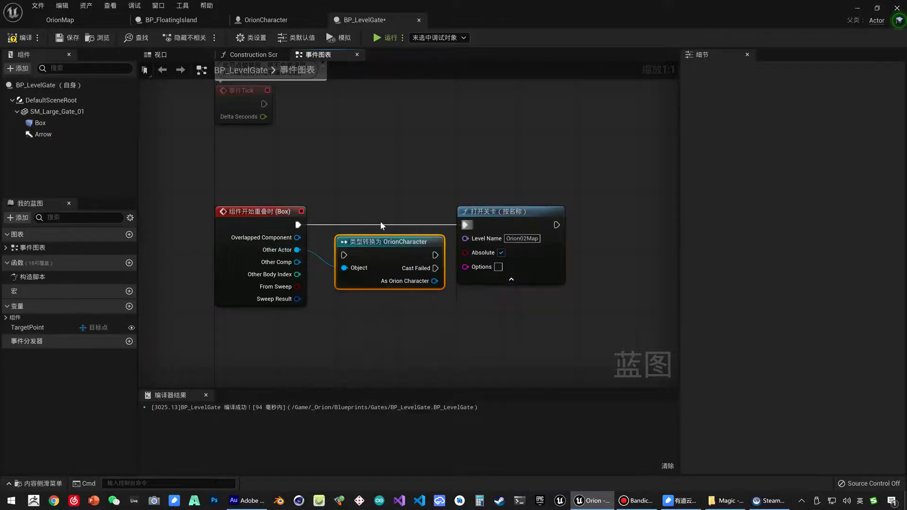
drag(520, 212, 552, 211)
mouse_move(387, 218)
mouse_down()
mouse_move(387, 211)
mouse_move(479, 231)
mouse_move(496, 225)
mouse_up()
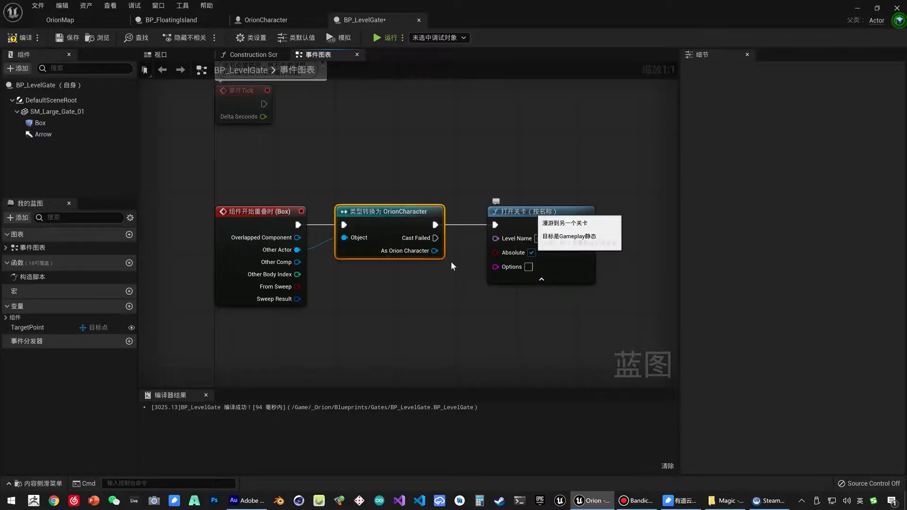
click(542, 244)
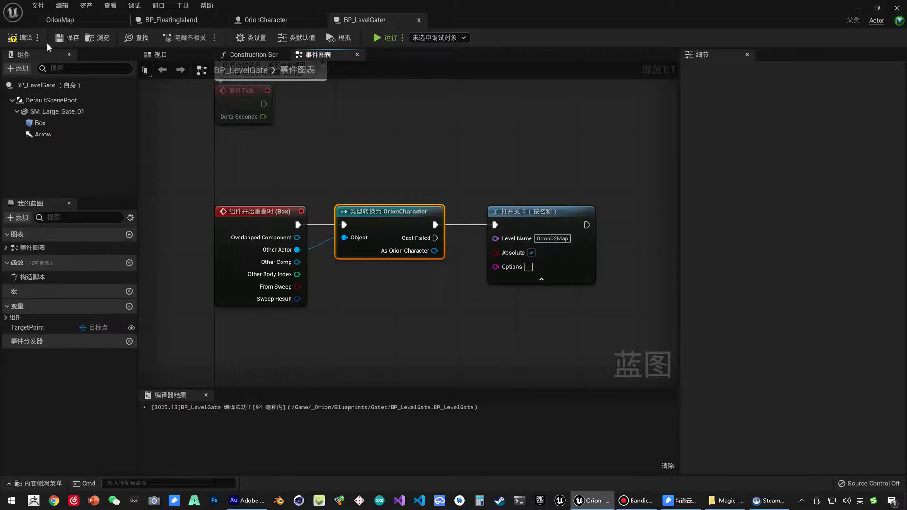
click(65, 39)
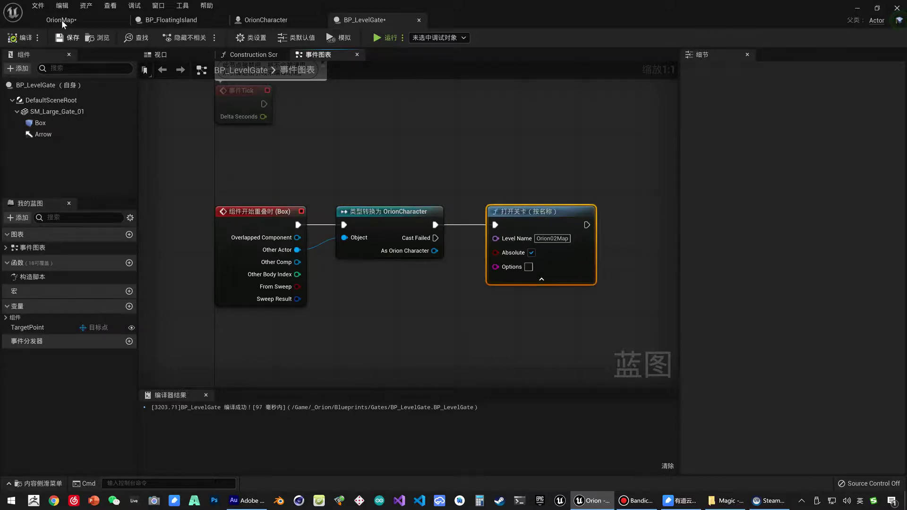
key(ctrl+Tab)
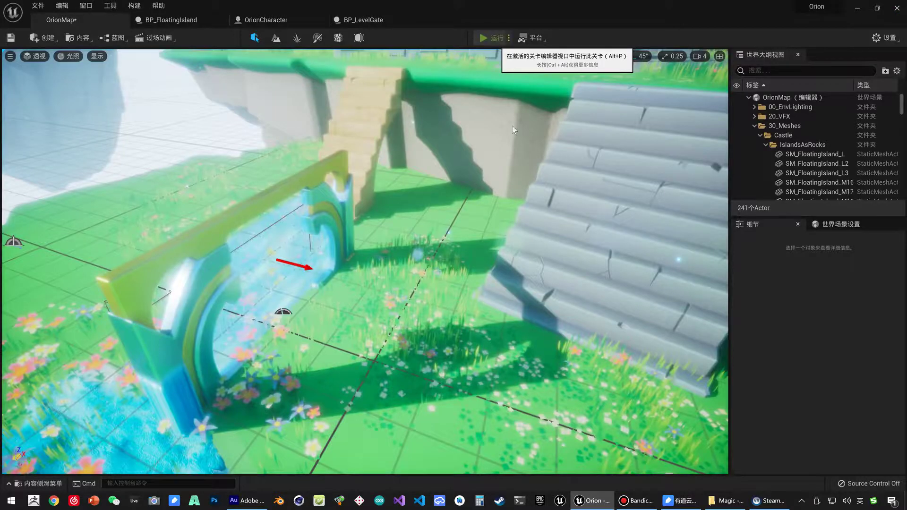
- Play-test OrionMap by walking the character through the gate into Orion02Map, then end the session
key(alt+p)
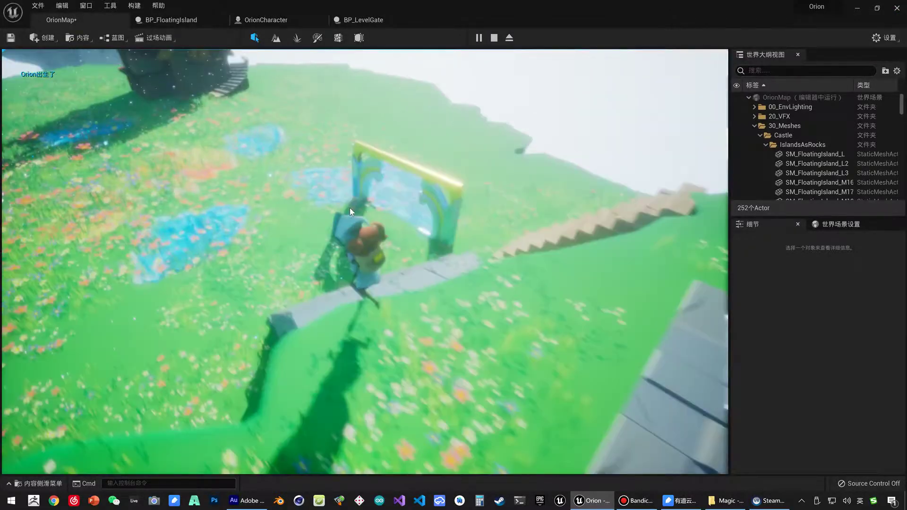
key(w)
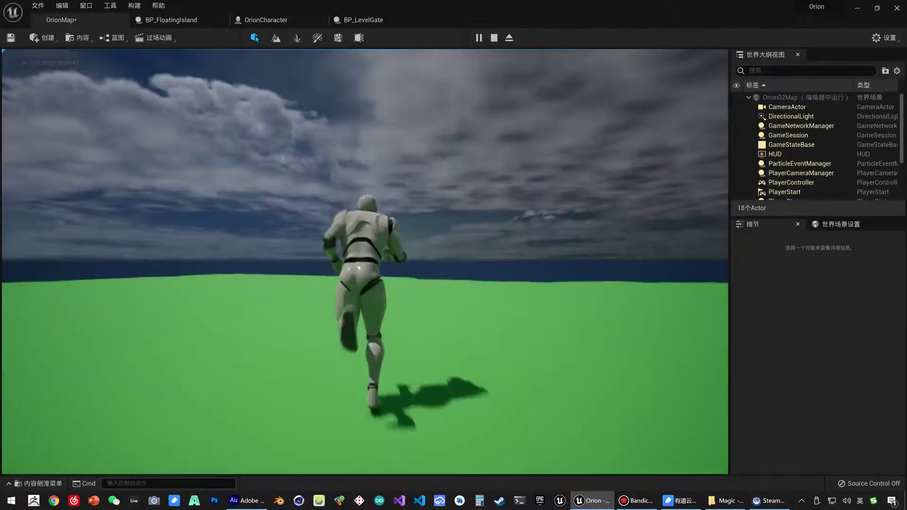
key(s)
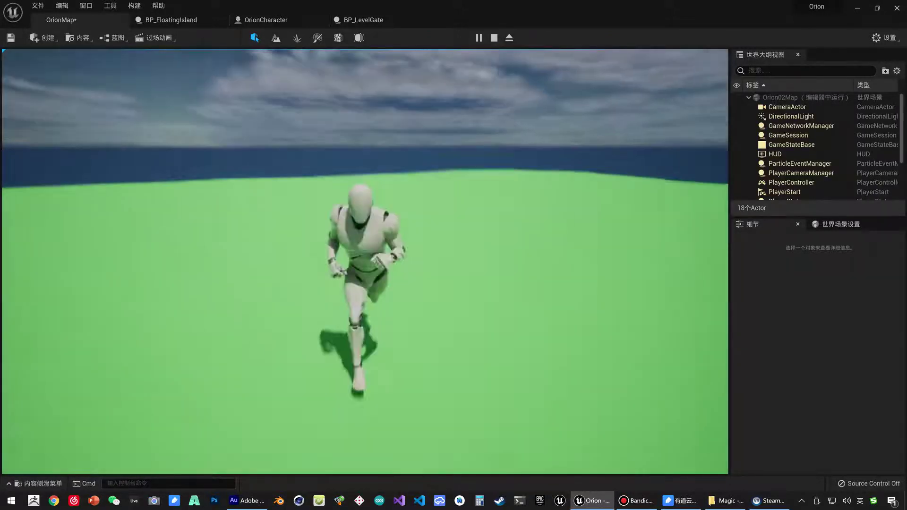
key(w)
key(shift+F1)
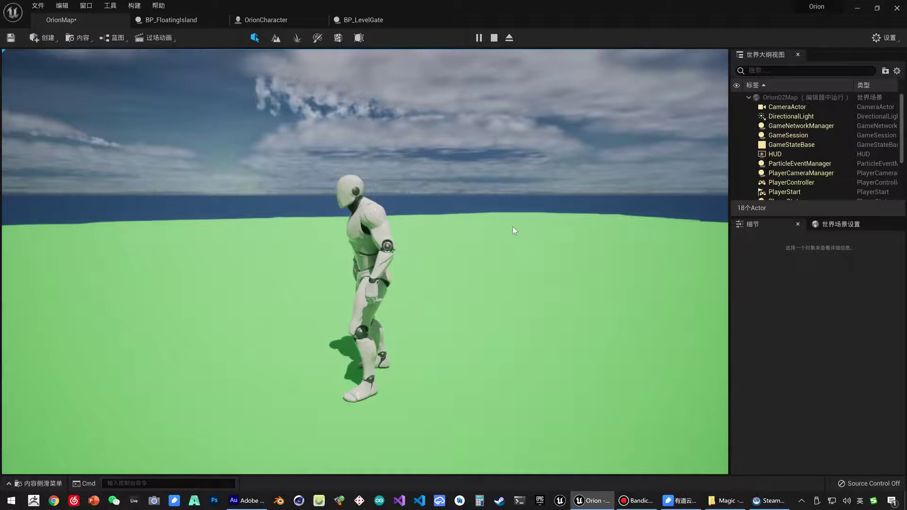
key(Escape)
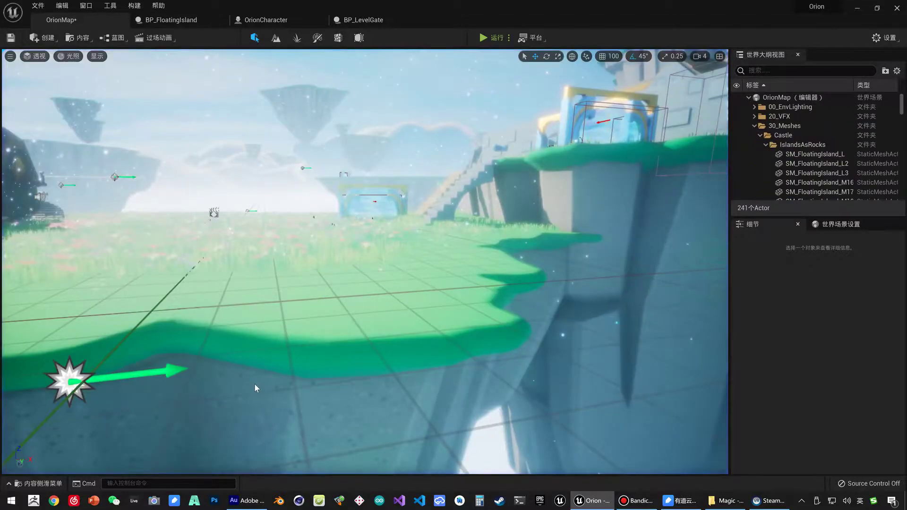
- Open the Orion02Map level from the Maps folder, saving OrionMap first
key(super)
click(276, 330)
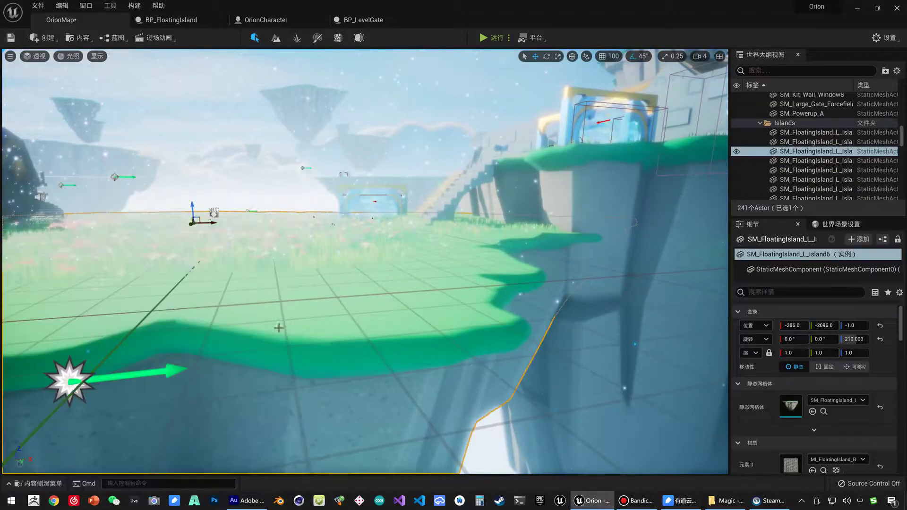
key(Escape)
key(ctrl+space)
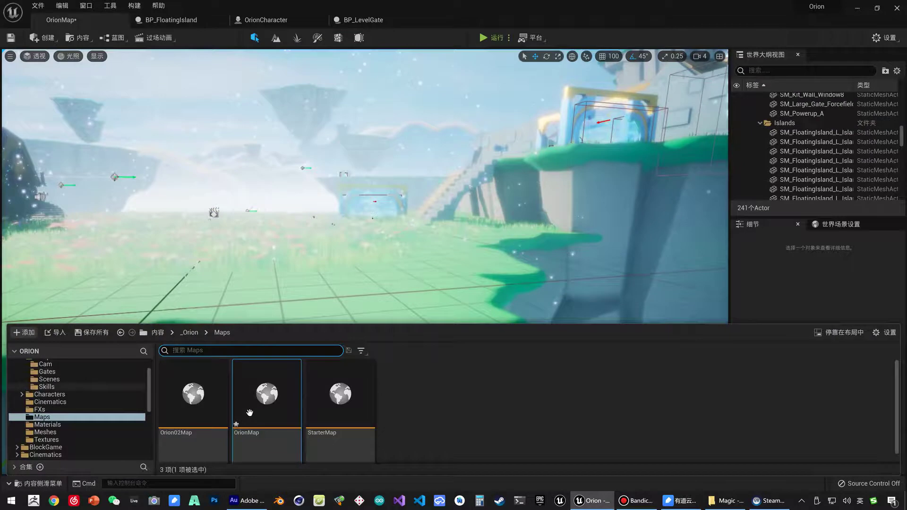
double_click(193, 397)
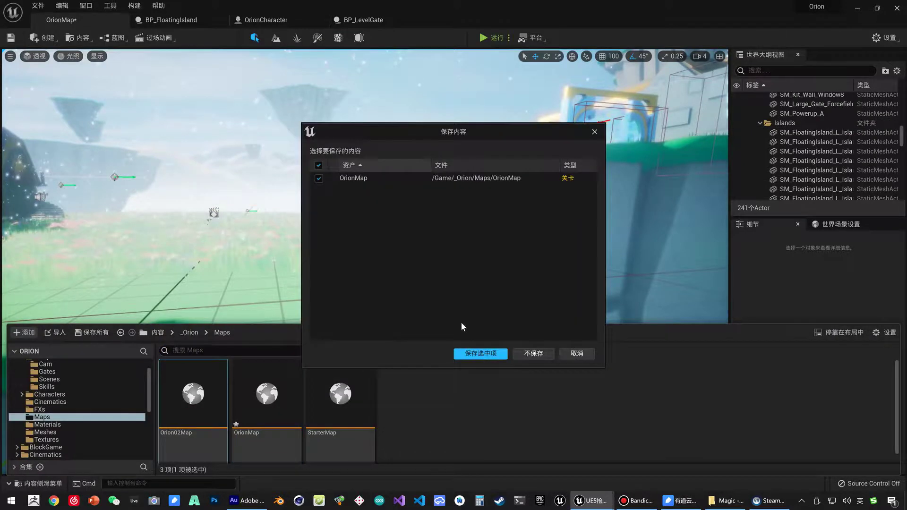
click(479, 353)
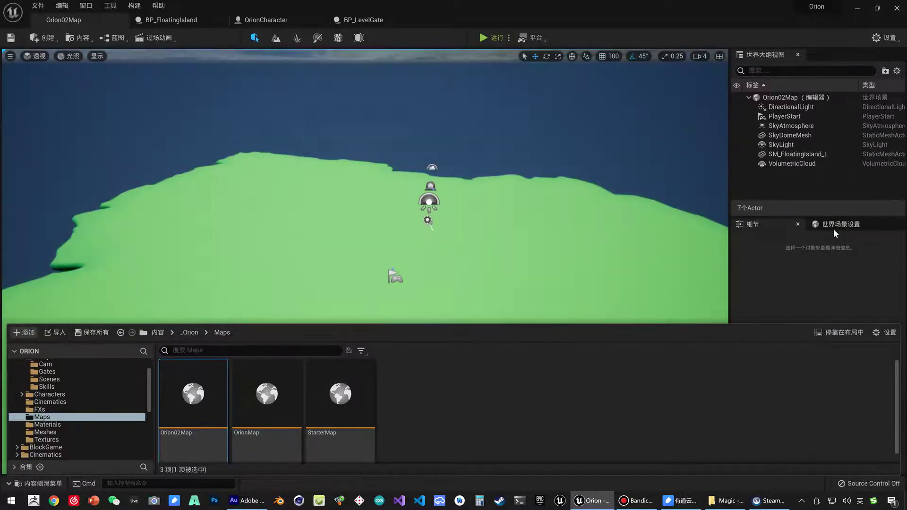
- Set Orion02Map's GameMode Override to OrionGameMode in World Settings and save the level
click(833, 229)
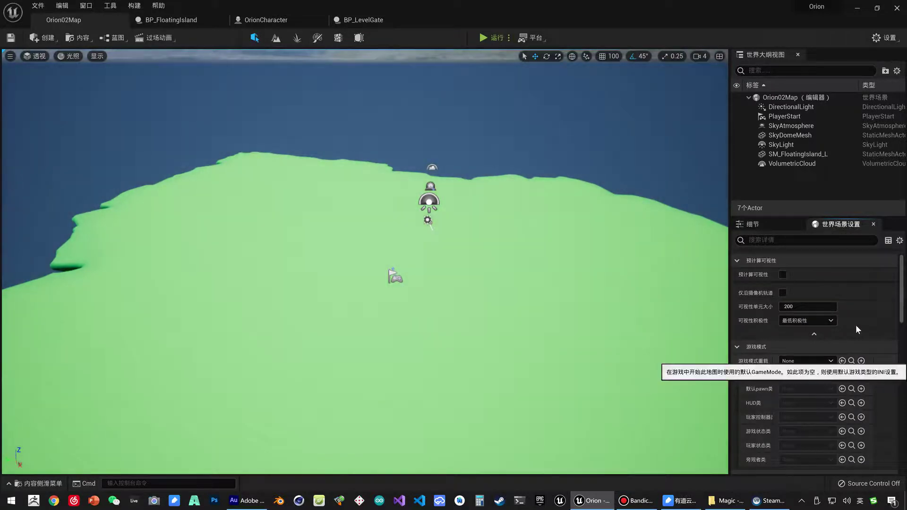
click(804, 361)
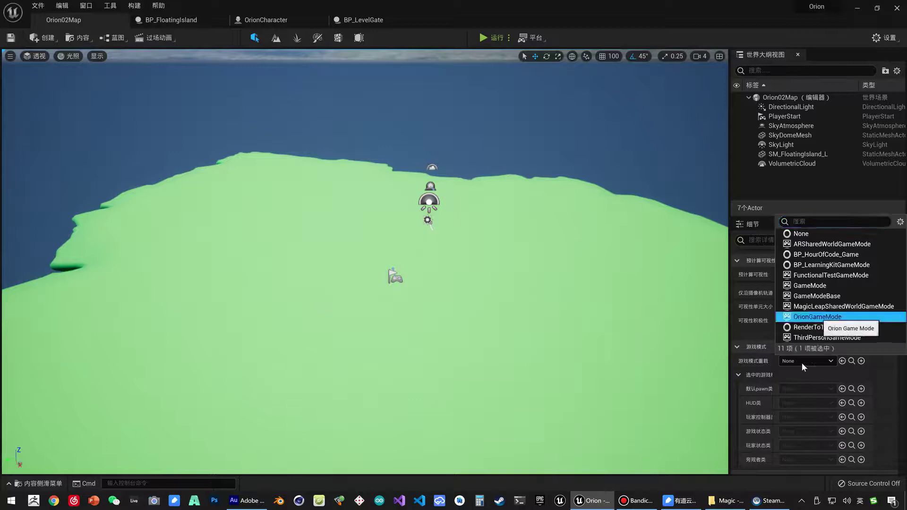
click(817, 316)
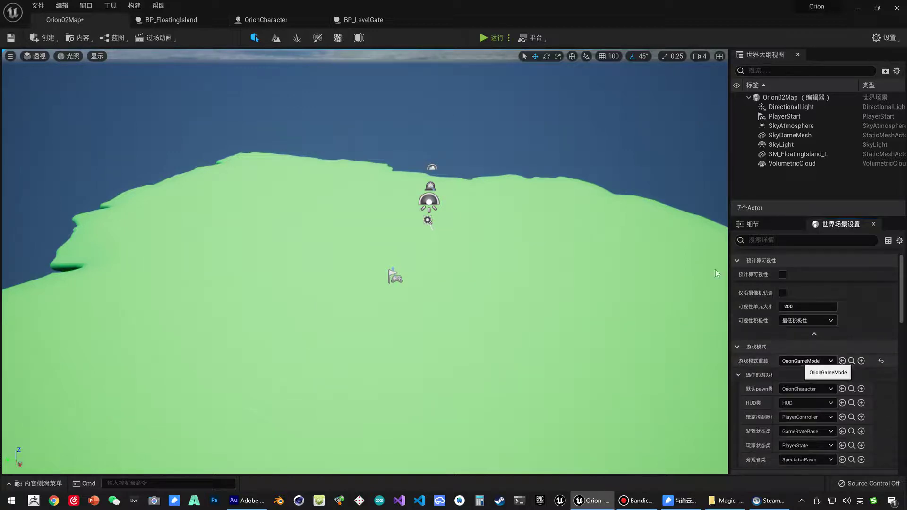
key(ctrl+s)
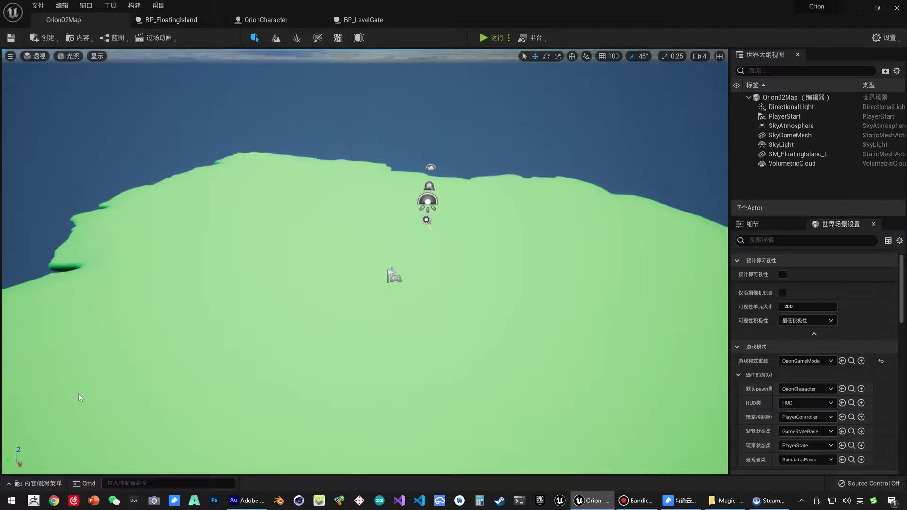
key(ctrl+space)
scroll(72, 393, up, 2)
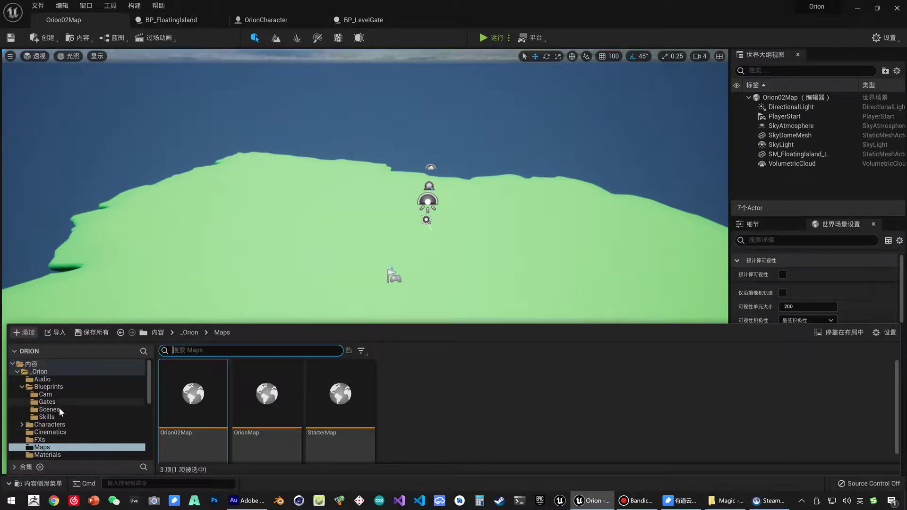
- Reopen OrionMap and play-test running the Orion character through the rainbow gate into Orion02Map
double_click(260, 410)
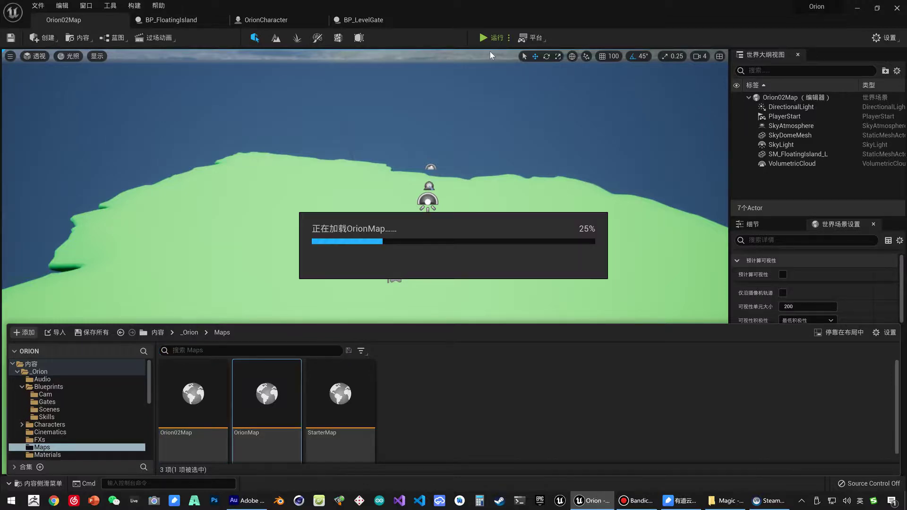
click(488, 37)
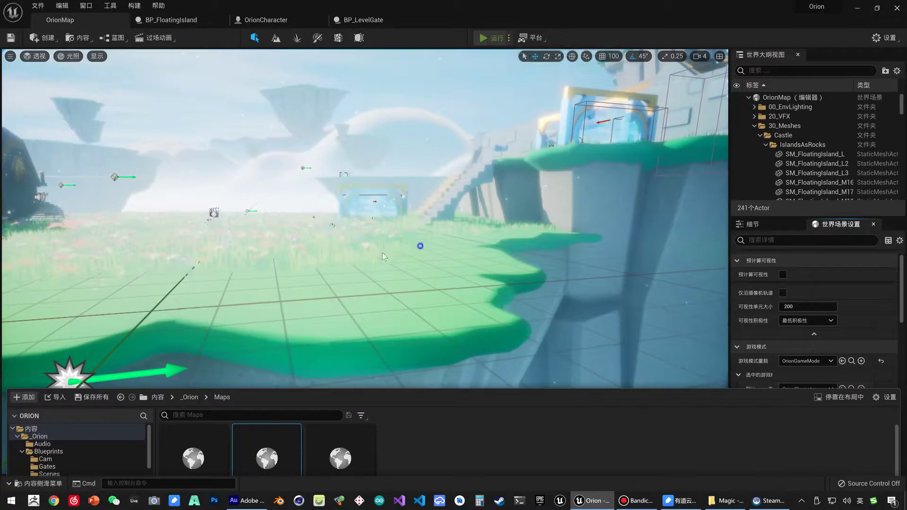
key(w)
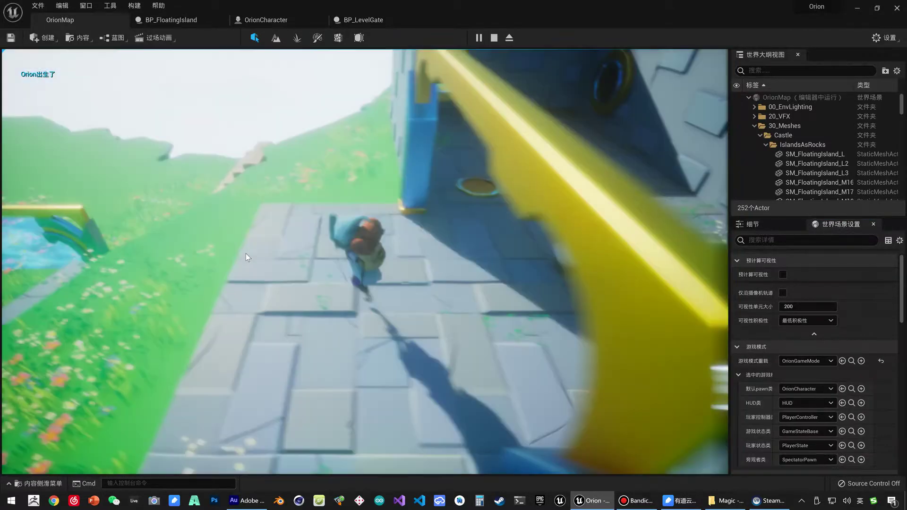
key(w)
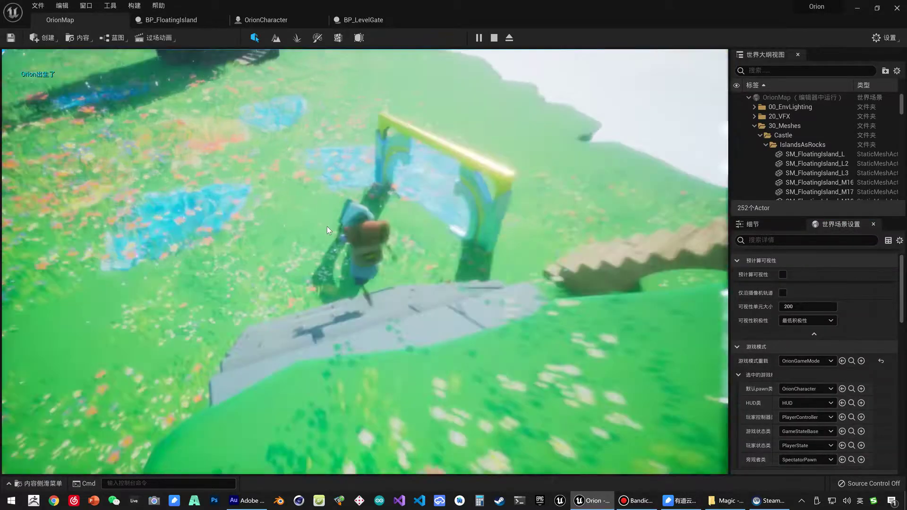
key(w)
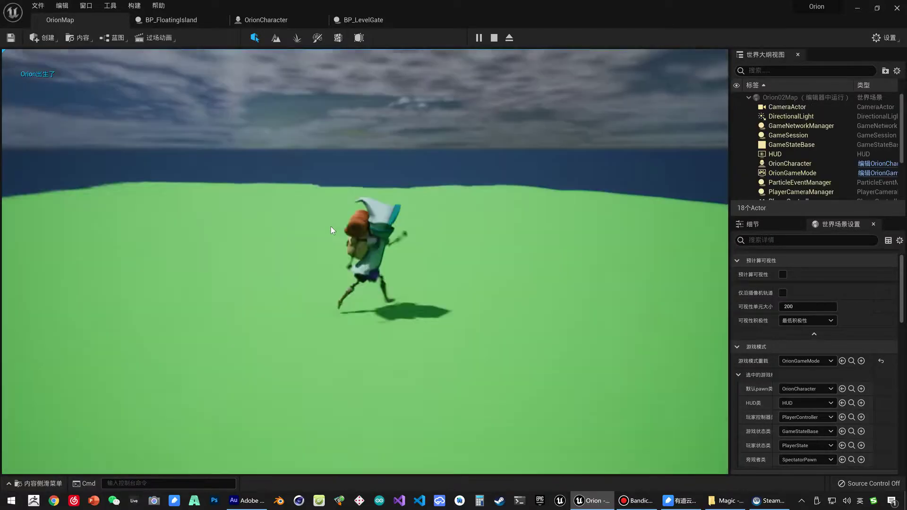
key(w)
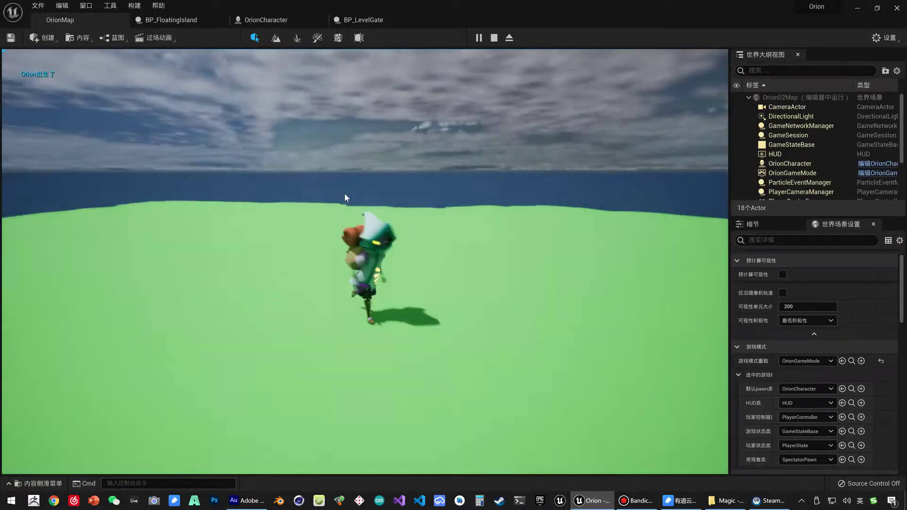
key(w)
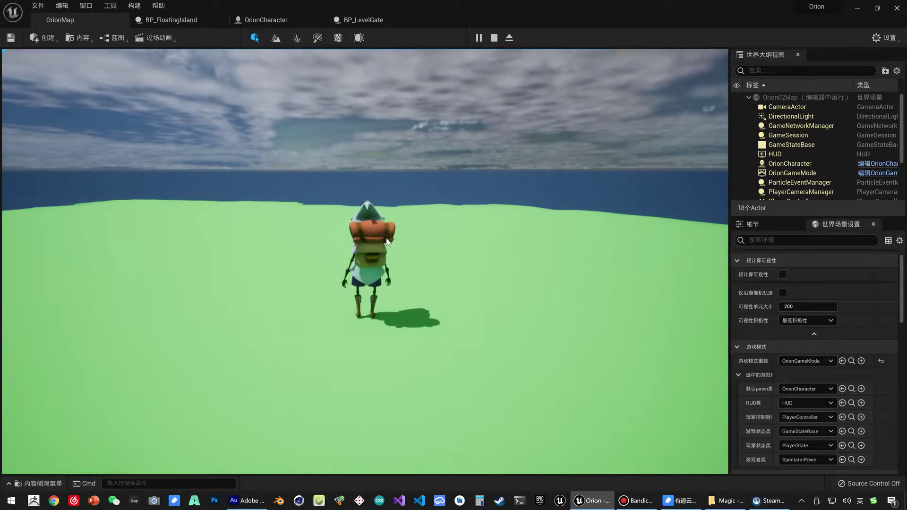
key(Escape)
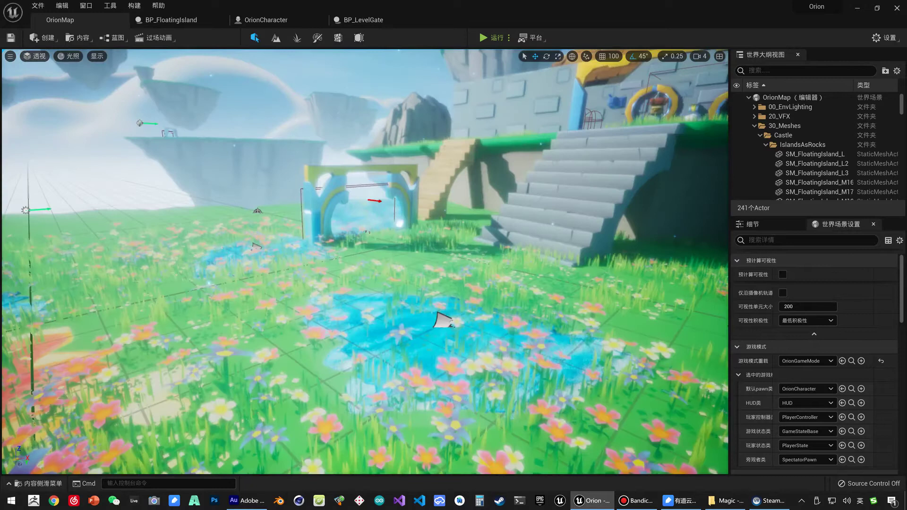
right_drag(358, 137, 358, 137)
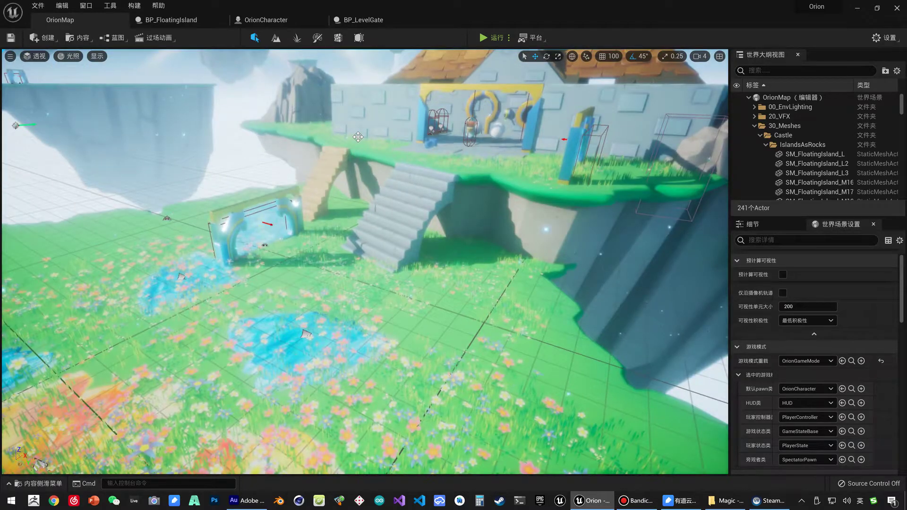
right_drag(358, 137, 350, 150)
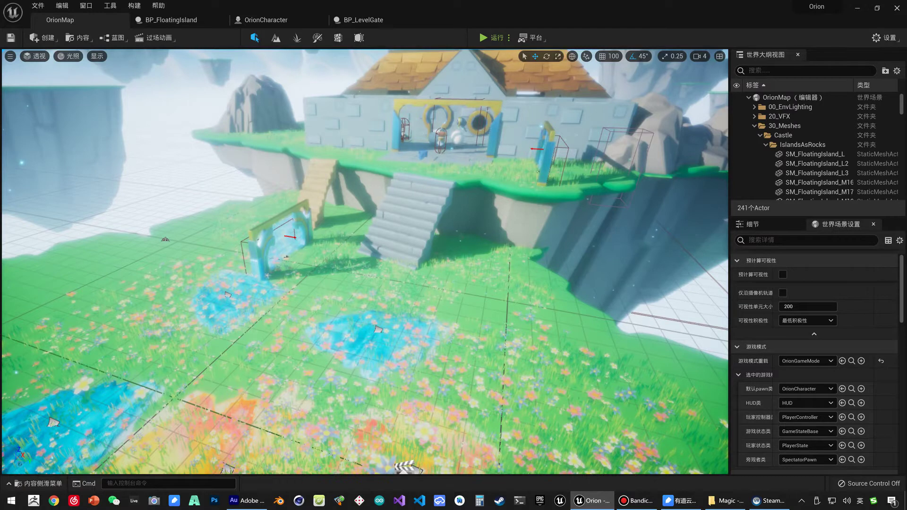
scroll(614, 245, down, 5)
right_drag(364, 261, 364, 261)
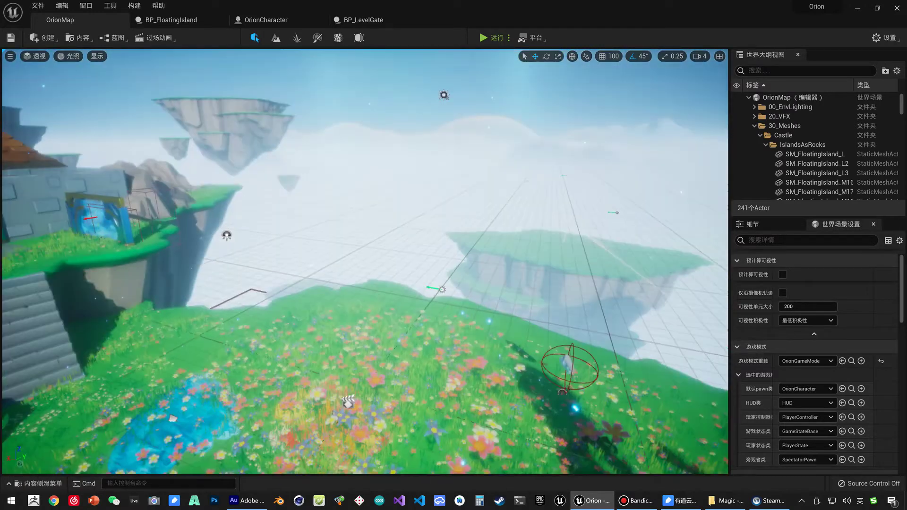
right_drag(425, 213, 422, 213)
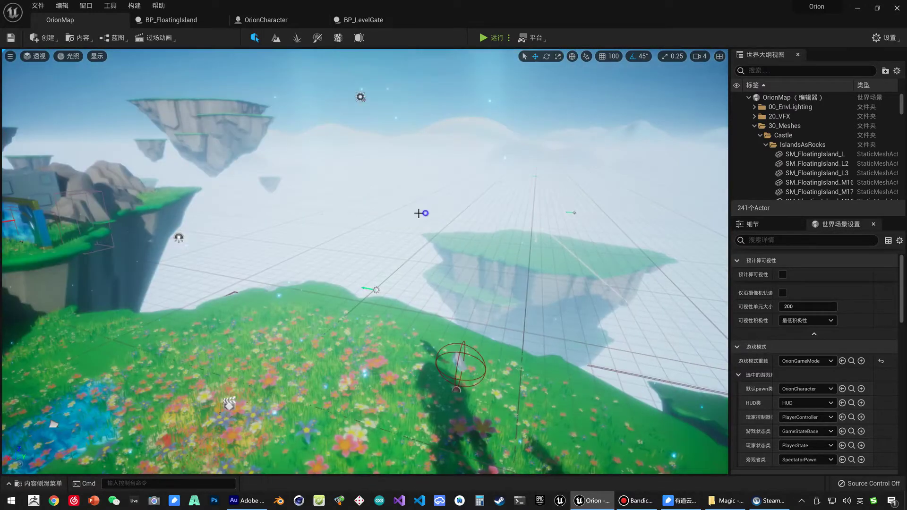